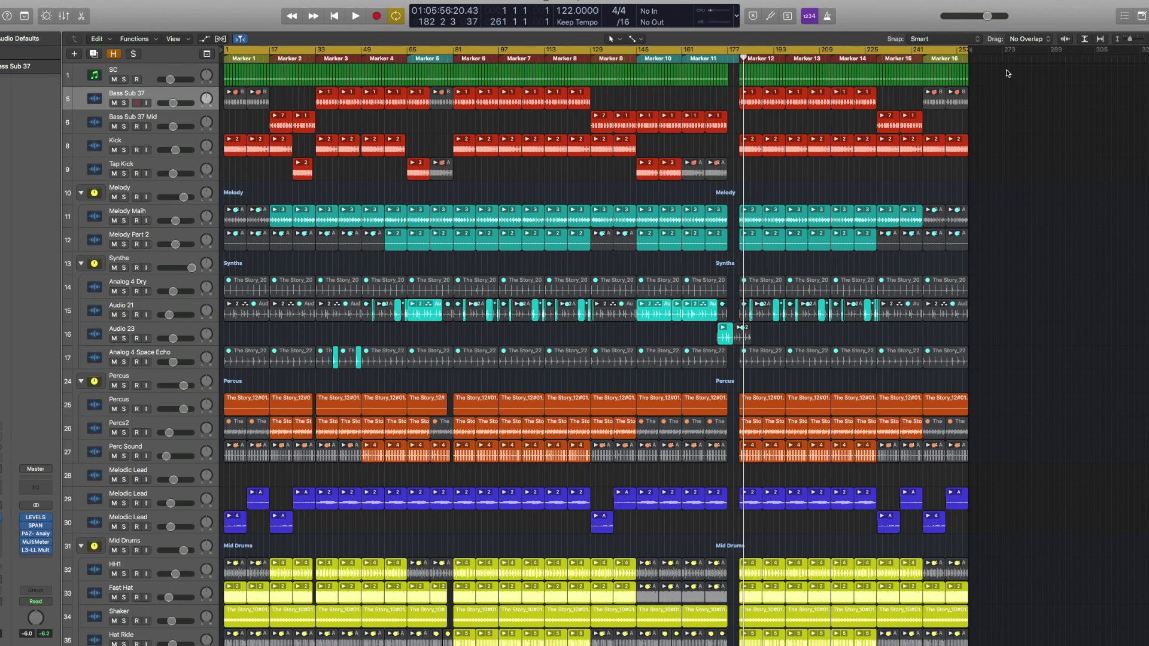
# Step: Show the global tracks and create a marker at bar 1
pyautogui.click(207, 54)
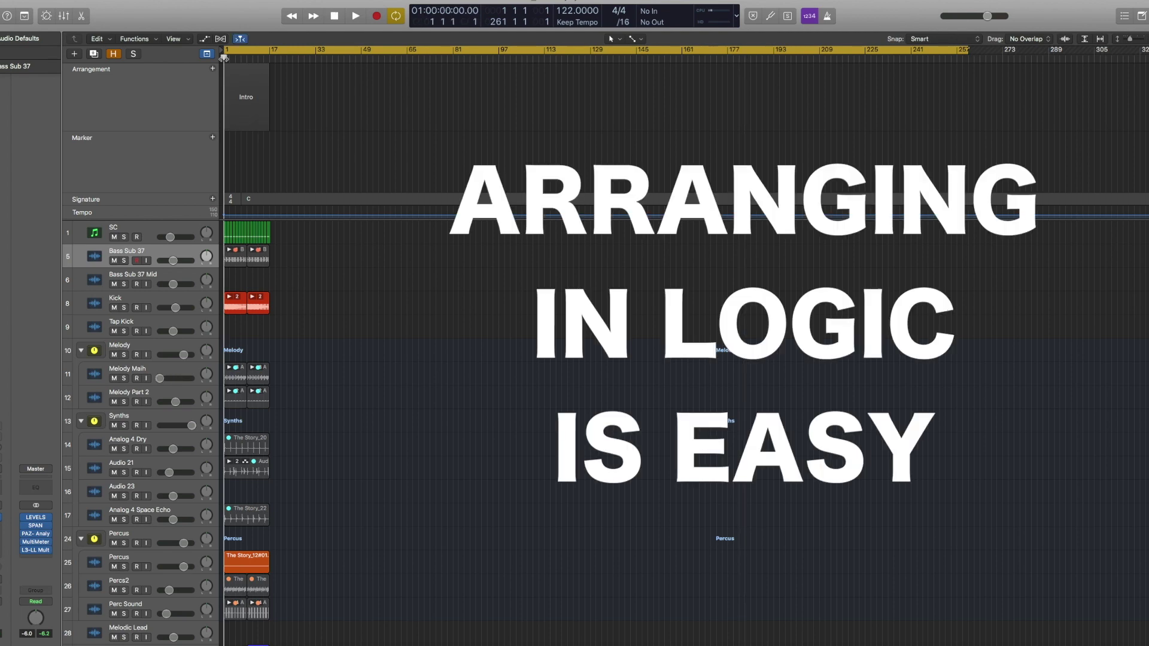
pyautogui.click(212, 138)
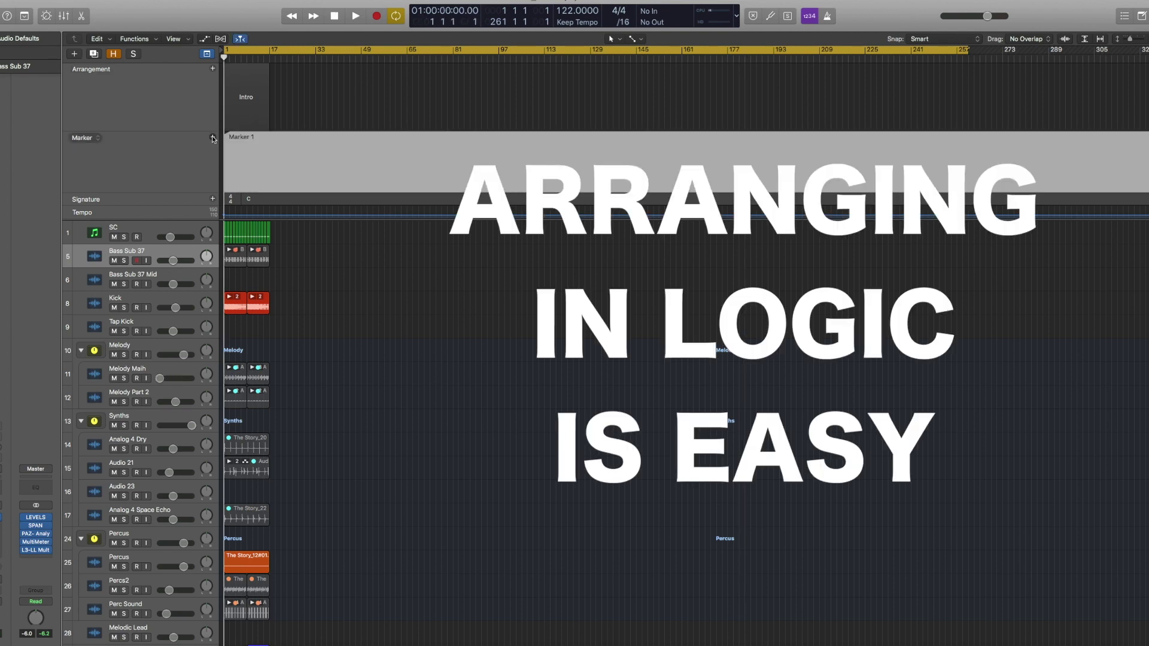
pyautogui.click(208, 54)
pyautogui.click(207, 55)
pyautogui.click(207, 55)
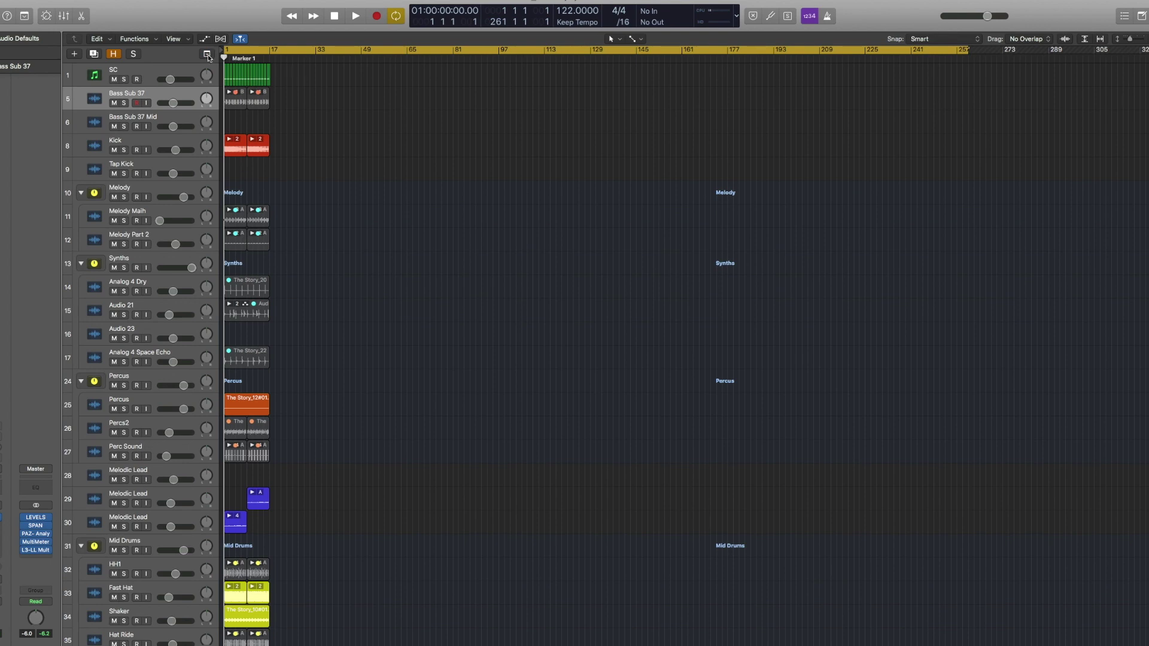
pyautogui.click(207, 55)
# Step: Colour the Intro arrangement section and Marker 1 yellow, keeping the global tracks shown
pyautogui.click(239, 110)
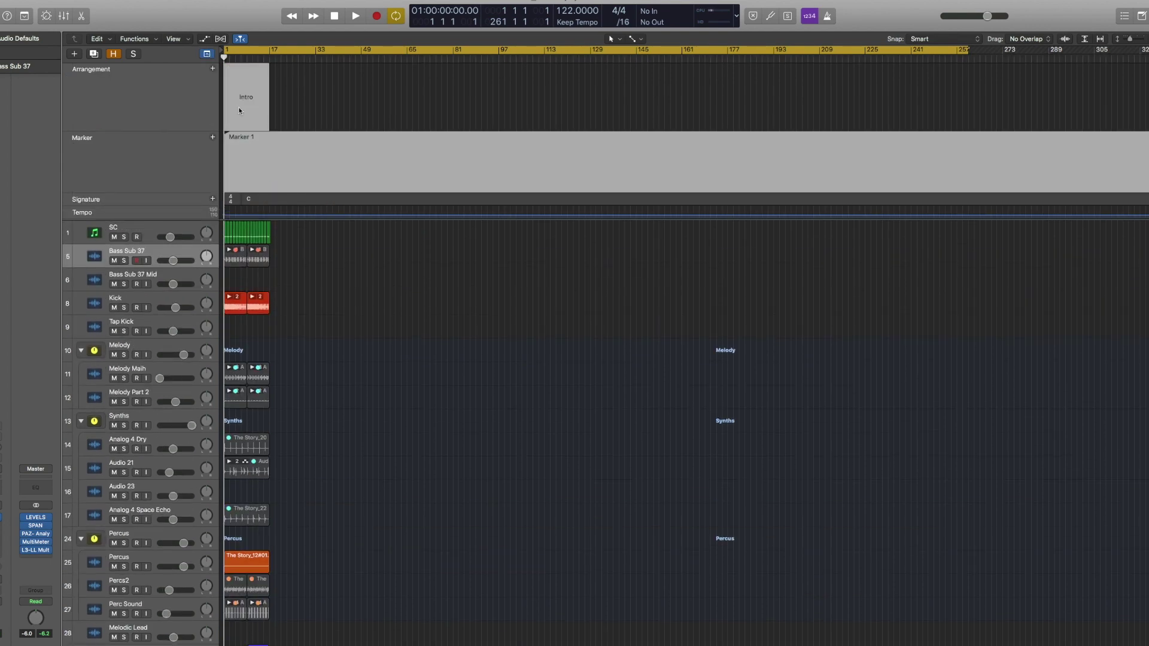
pyautogui.hotkey('alt', 'c')
pyautogui.click(495, 218)
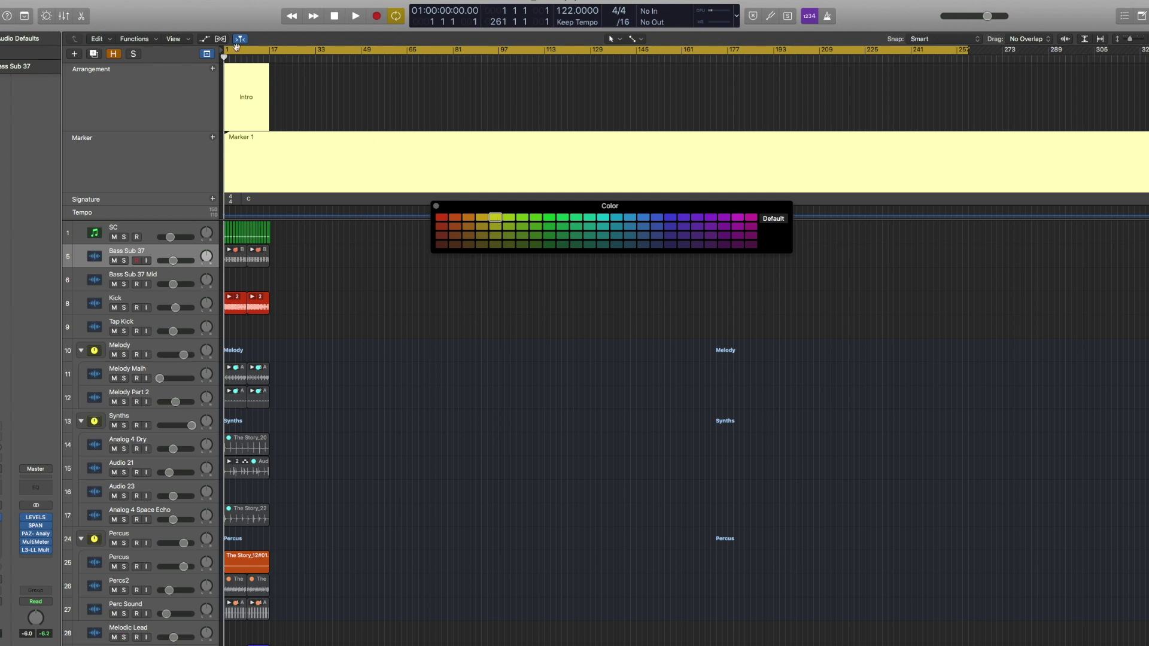
pyautogui.click(207, 54)
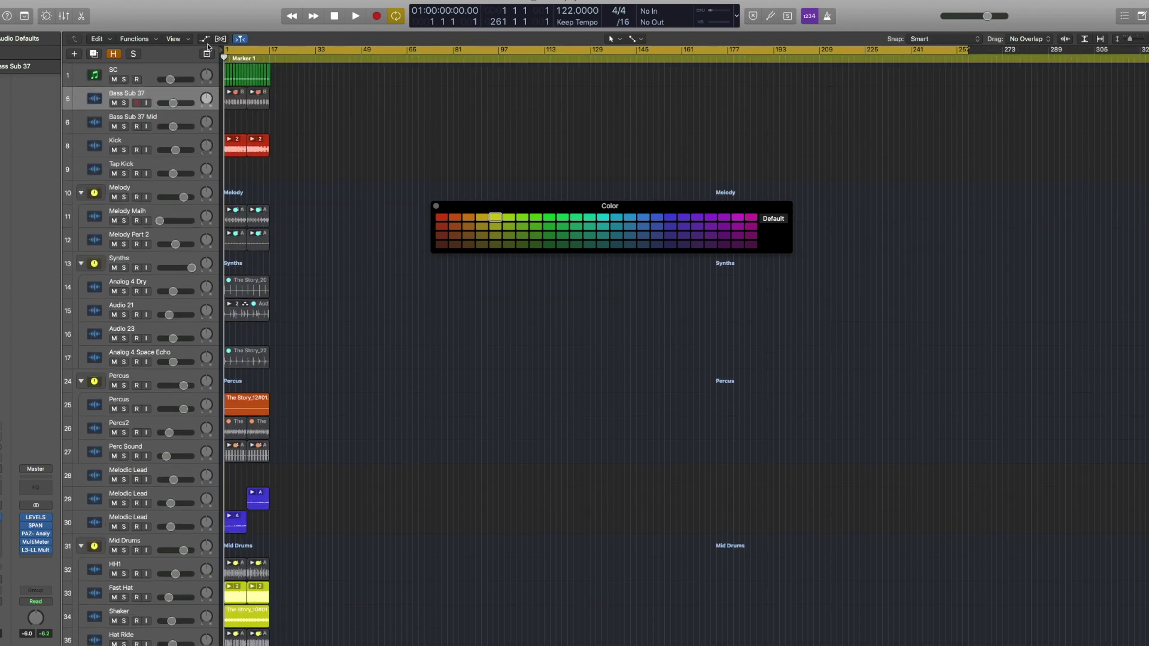
pyautogui.click(207, 55)
# Step: Unmute the Melody, Synths, Percus and Mid Drums regions in the Intro section and close the colour palette
pyautogui.scroll(-3, 321, 334)
pyautogui.moveTo(323, 284); pyautogui.dragTo(219, 470)
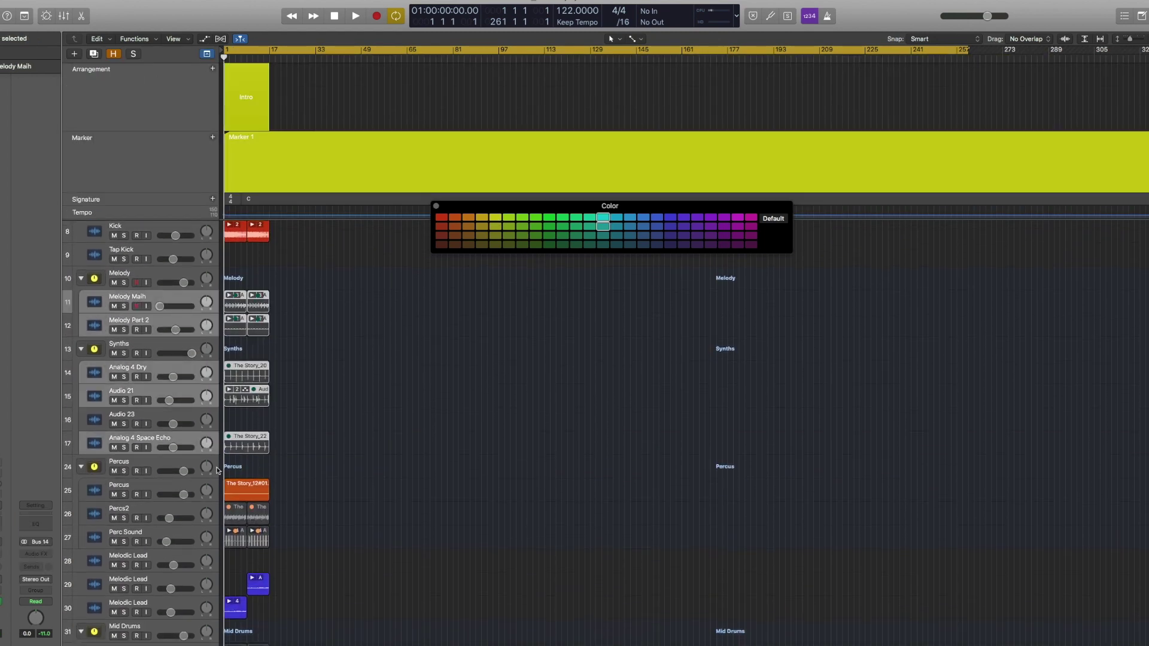
pyautogui.moveTo(290, 508); pyautogui.dragTo(227, 561)
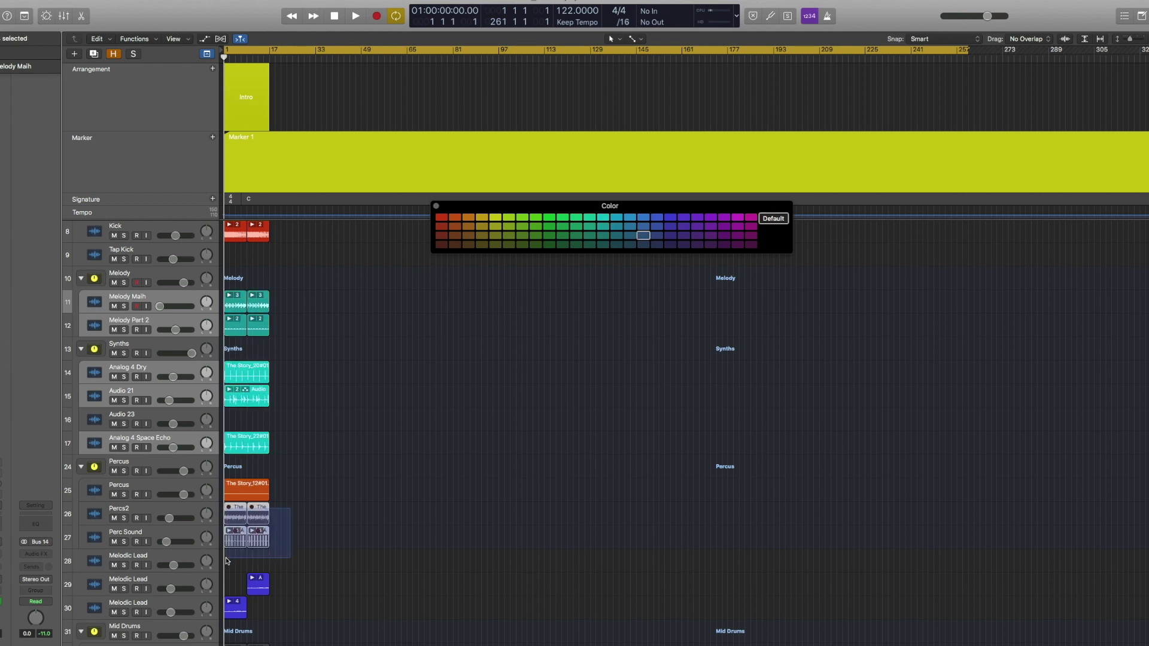
pyautogui.scroll(-2, 228, 561)
pyautogui.moveTo(298, 611); pyautogui.dragTo(251, 645)
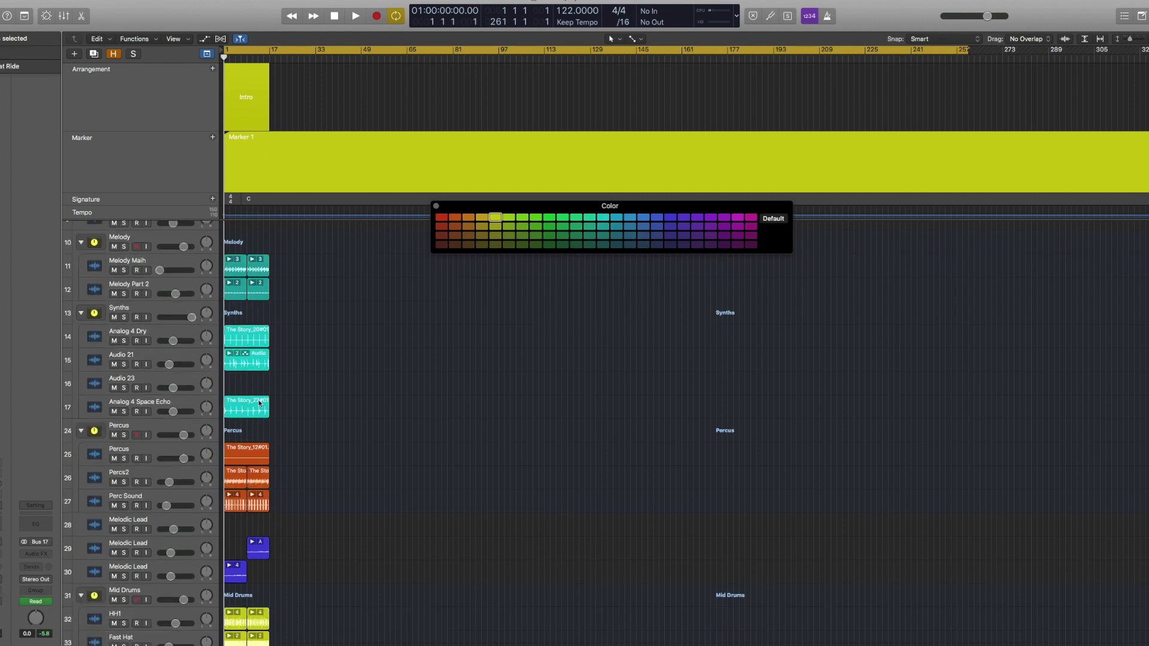
pyautogui.click(436, 206)
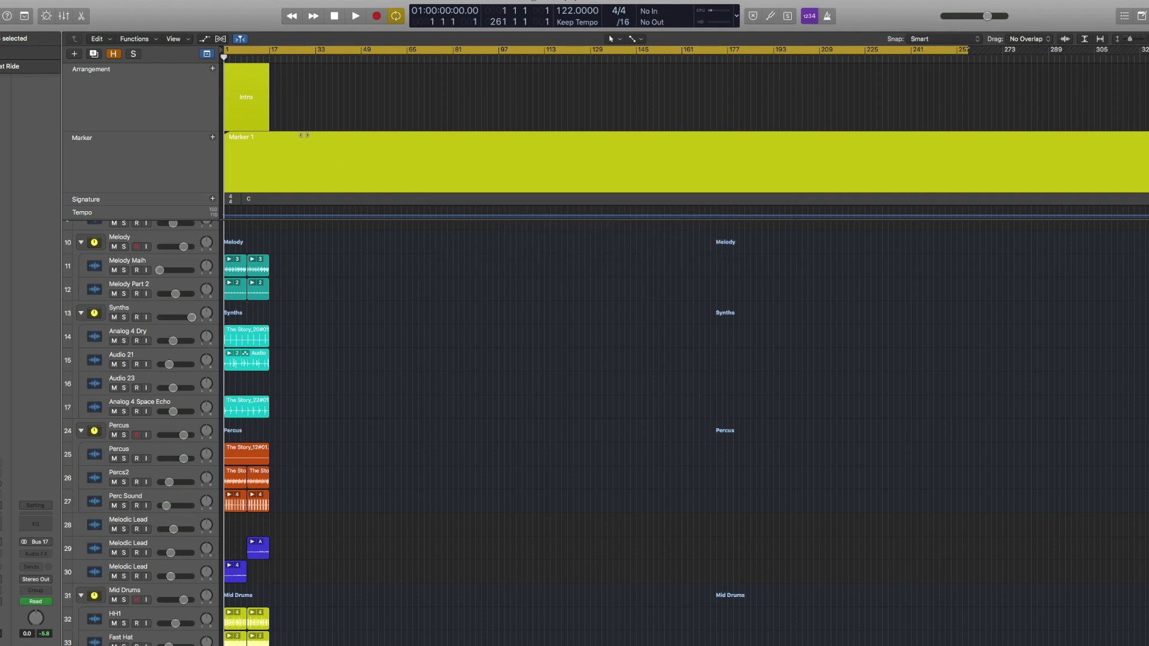
# Step: Copy the Intro section to bar 17 and rename the copy as Intro Percs
pyautogui.click(252, 74)
pyautogui.moveTo(253, 74)
pyautogui.mouseDown()
pyautogui.moveTo(285, 79)
pyautogui.moveTo(268, 83)
pyautogui.mouseUp()
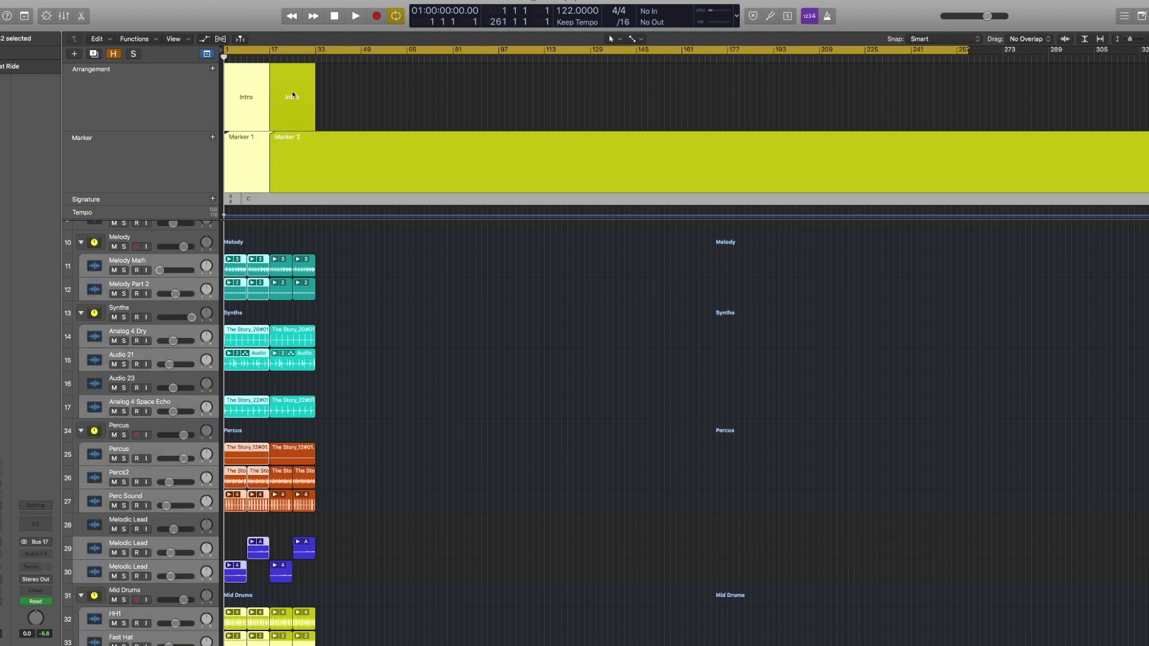
pyautogui.doubleClick(291, 97)
pyautogui.write('Intro Percs')
pyautogui.press('Return')
# Step: Mute the two Kick regions in the Intro Percs section
pyautogui.scroll(5, 338, 300)
pyautogui.moveTo(338, 300); pyautogui.dragTo(272, 329)
pyautogui.hotkey('ctrl', 'm')
# Step: Colour the Intro Percs section and Marker 2 orange and close the colour palette
pyautogui.click(292, 81)
pyautogui.keyDown('shift'); pyautogui.click(294, 155); pyautogui.keyUp('shift')
pyautogui.hotkey('alt', 'c')
pyautogui.click(455, 218)
pyautogui.click(252, 75)
pyautogui.click(436, 206)
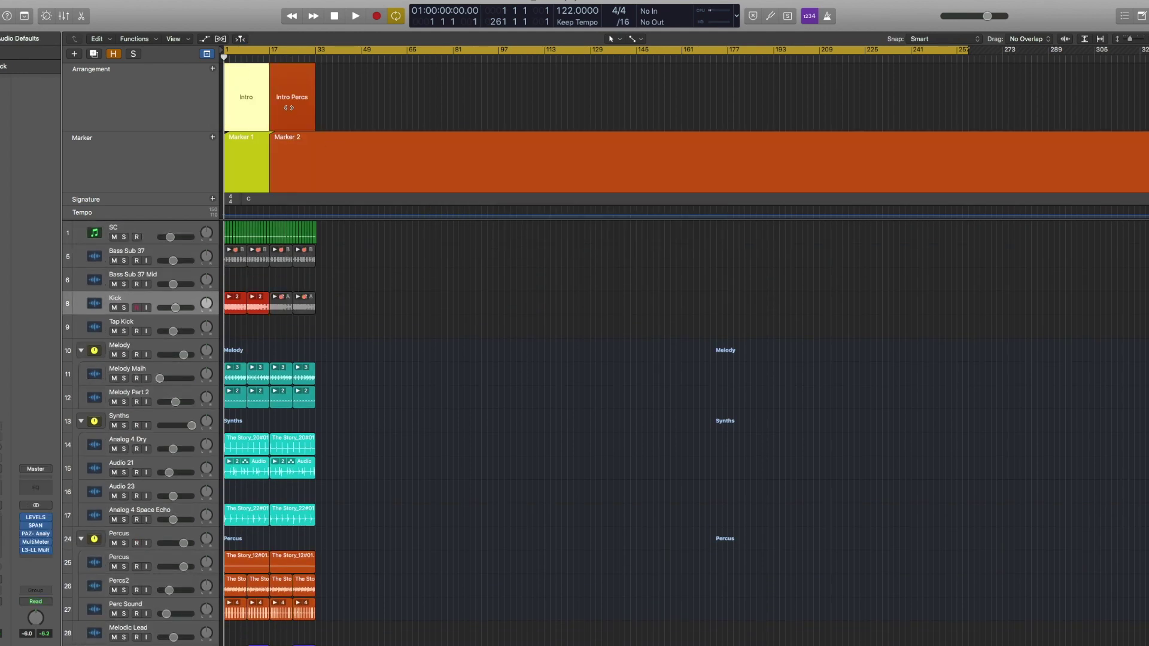
# Step: Unmute the two Bass Sub 37 regions in the Intro section
pyautogui.moveTo(257, 282); pyautogui.dragTo(233, 261)
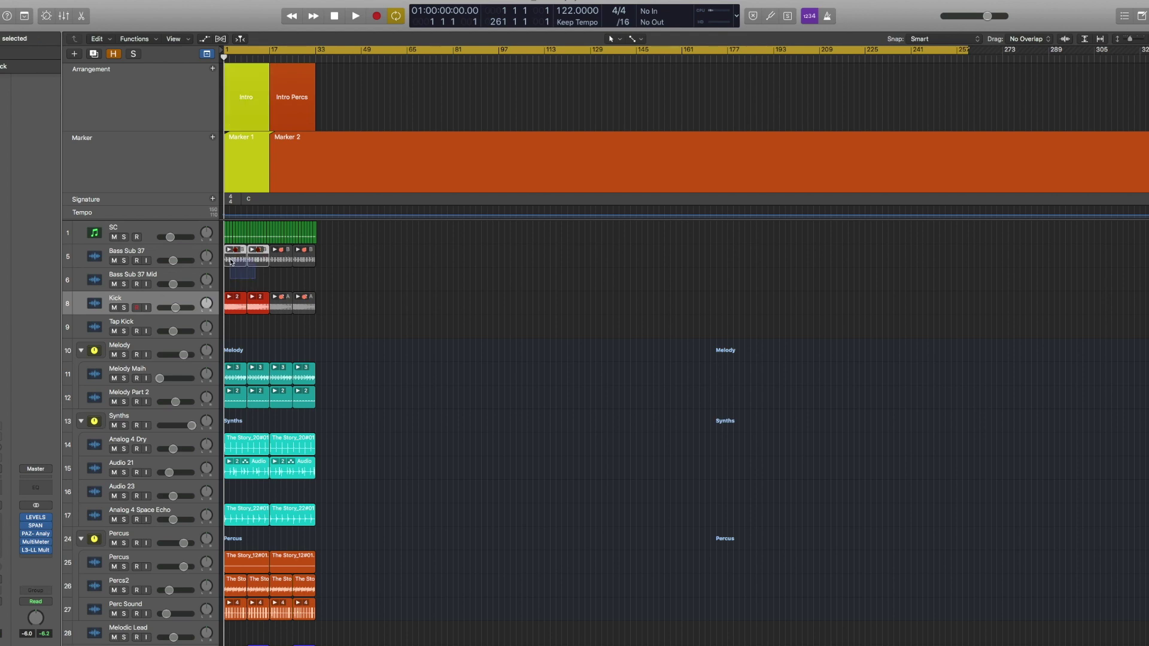
pyautogui.hotkey('ctrl', 'm')
# Step: Copy the Intro section to bar 33 and rename the copy as Main Low
pyautogui.click(251, 76)
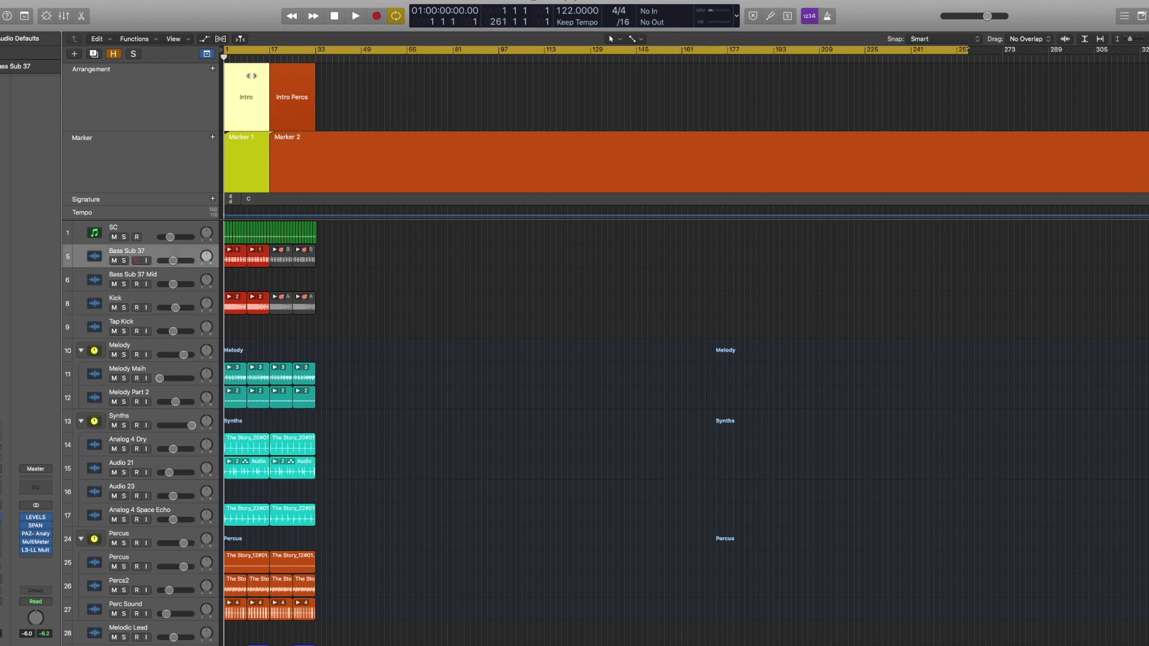
pyautogui.moveTo(251, 76); pyautogui.dragTo(315, 84)
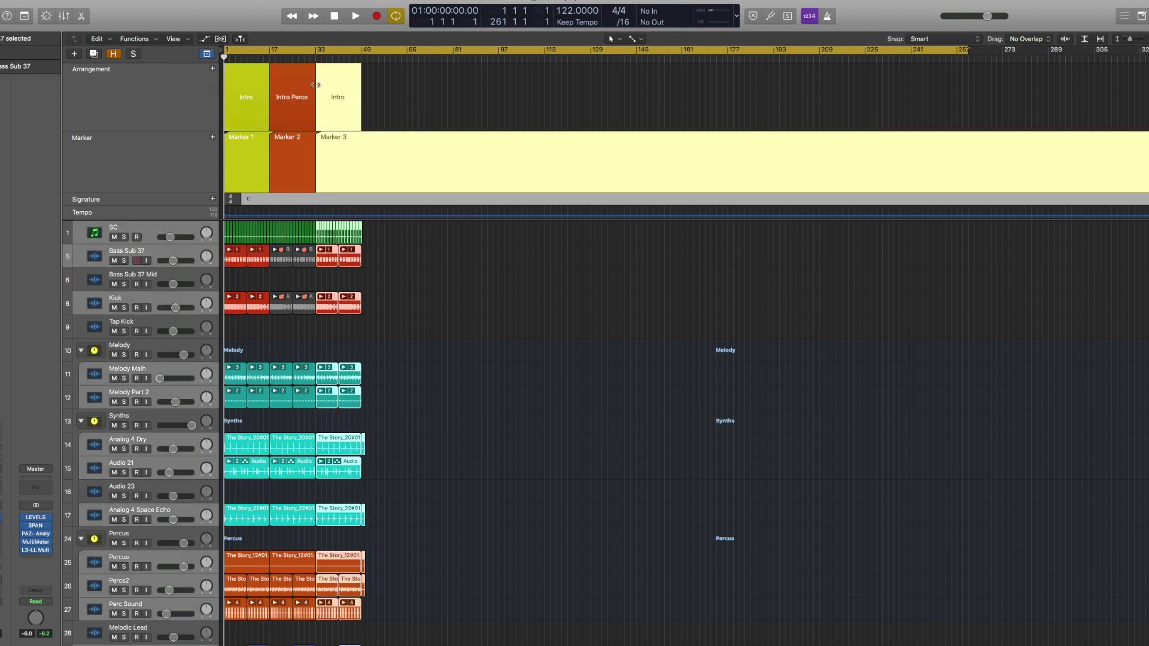
pyautogui.click(340, 98)
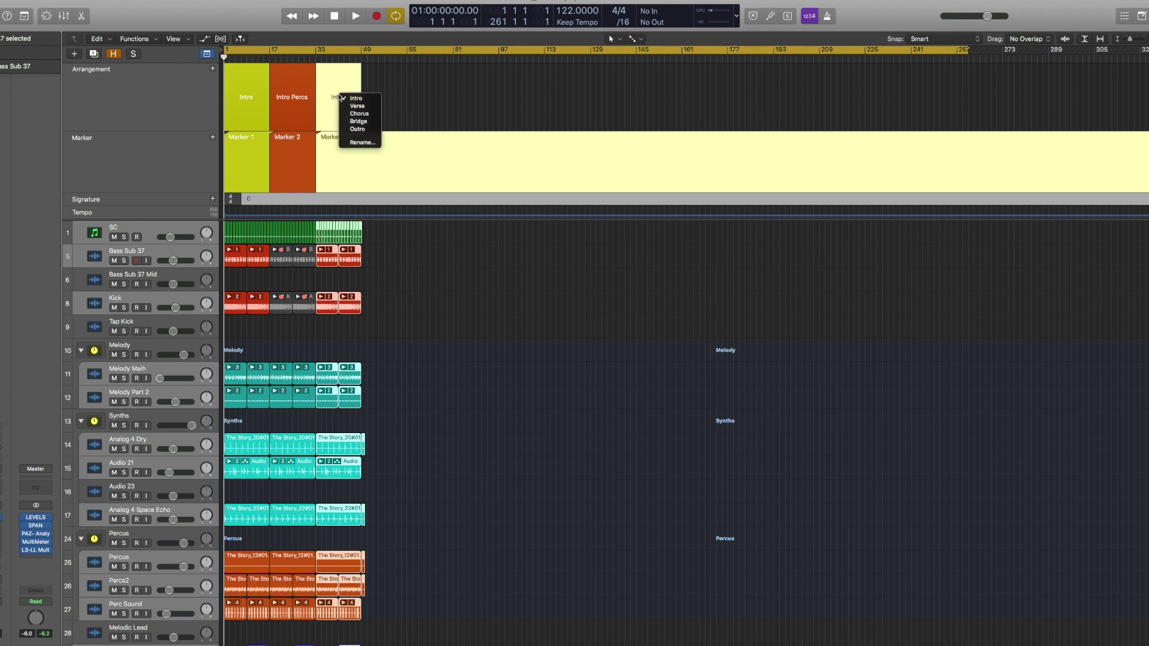
pyautogui.click(362, 142)
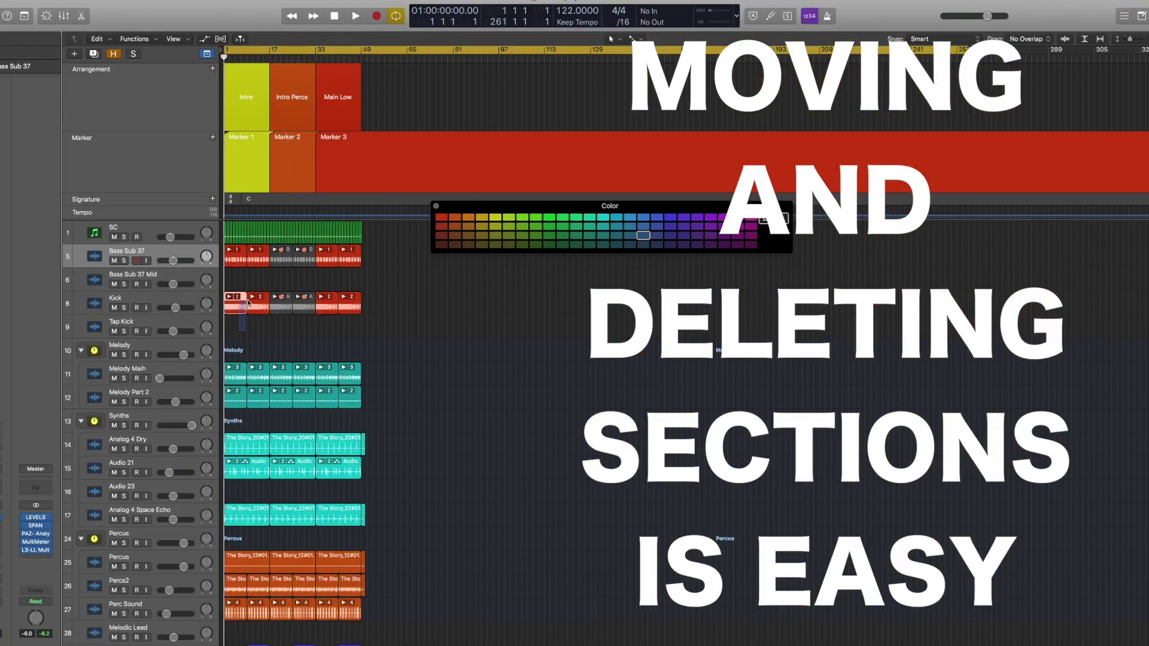
# Step: Mute the two Kick regions in the Intro section
pyautogui.keyDown('shift'); pyautogui.click(248, 302); pyautogui.keyUp('shift')
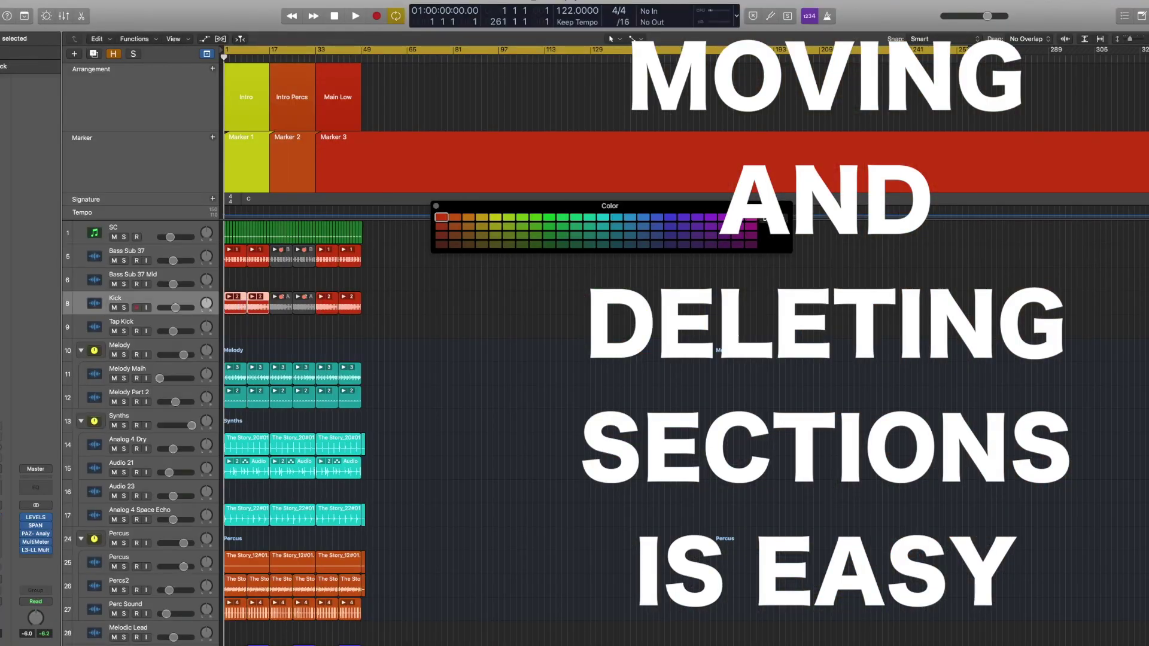
pyautogui.hotkey('ctrl', 'm')
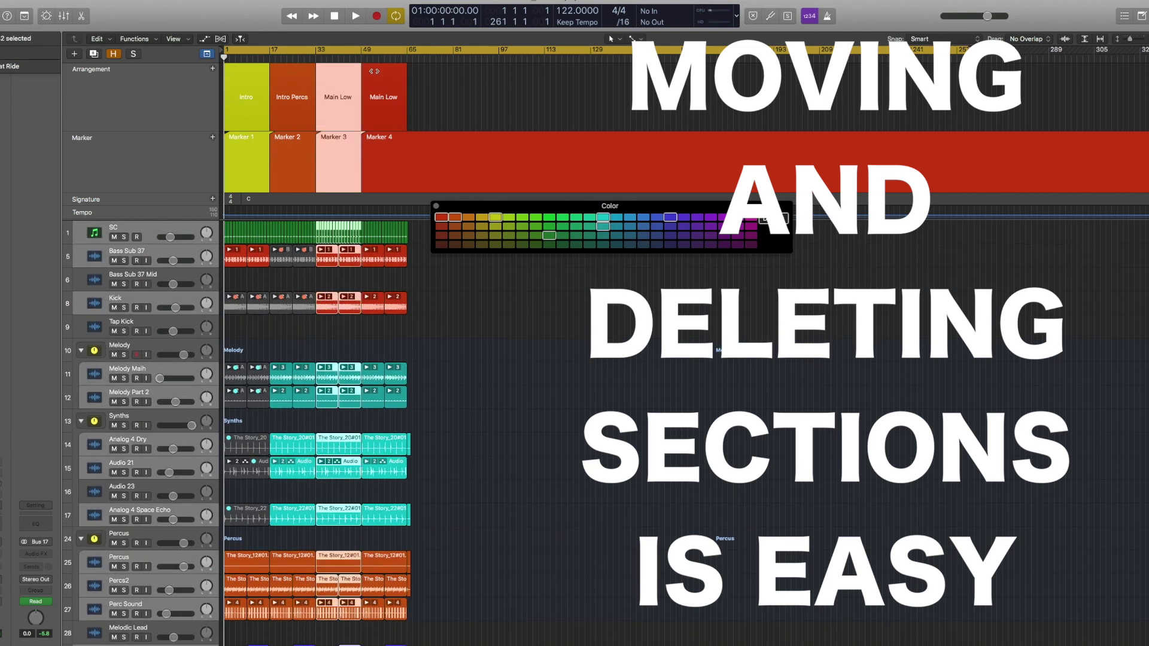
# Step: Copy the Intro Percs section to bar 65 and the two Main Low sections to bars 81 and 97
pyautogui.click(297, 72)
pyautogui.moveTo(406, 77); pyautogui.dragTo(519, 78)
pyautogui.click(340, 78)
pyautogui.keyDown('shift'); pyautogui.click(382, 78); pyautogui.keyUp('shift')
pyautogui.click(252, 78)
# Step: Copy the Intro Percs section to bar 113 and the Intro section to bars 129 and 145
pyautogui.click(431, 77)
pyautogui.moveTo(431, 77); pyautogui.dragTo(546, 77)
pyautogui.moveTo(250, 78); pyautogui.dragTo(591, 78)
pyautogui.moveTo(613, 77)
pyautogui.mouseDown()
pyautogui.moveTo(646, 77)
pyautogui.moveTo(637, 76)
pyautogui.mouseUp()
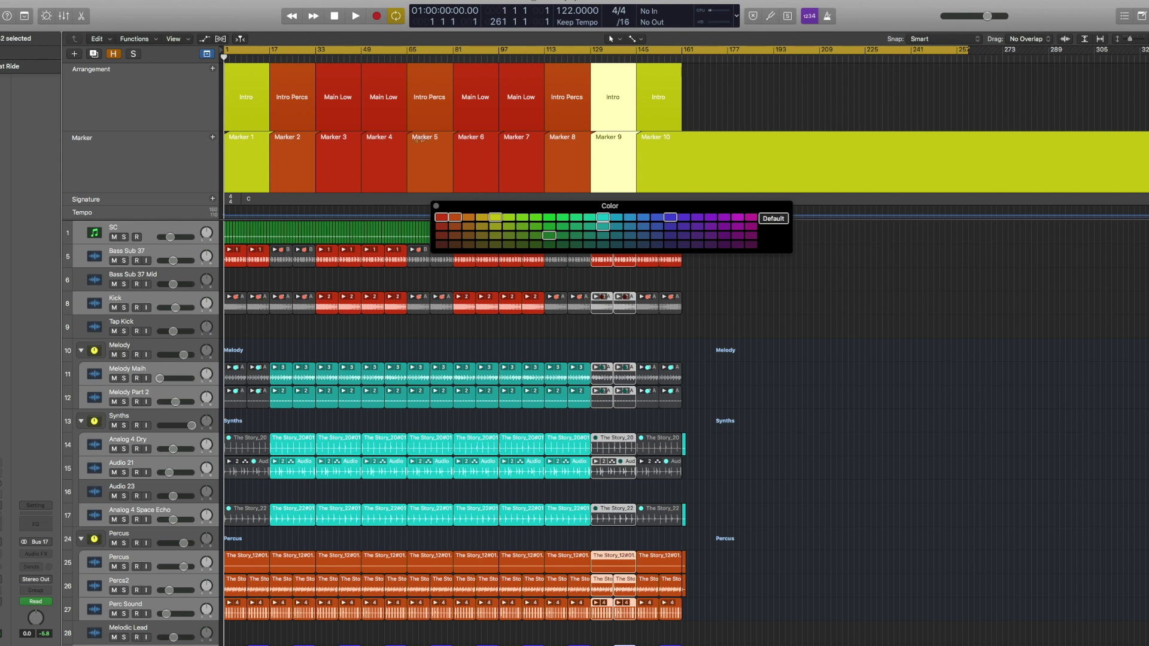
pyautogui.click(758, 87)
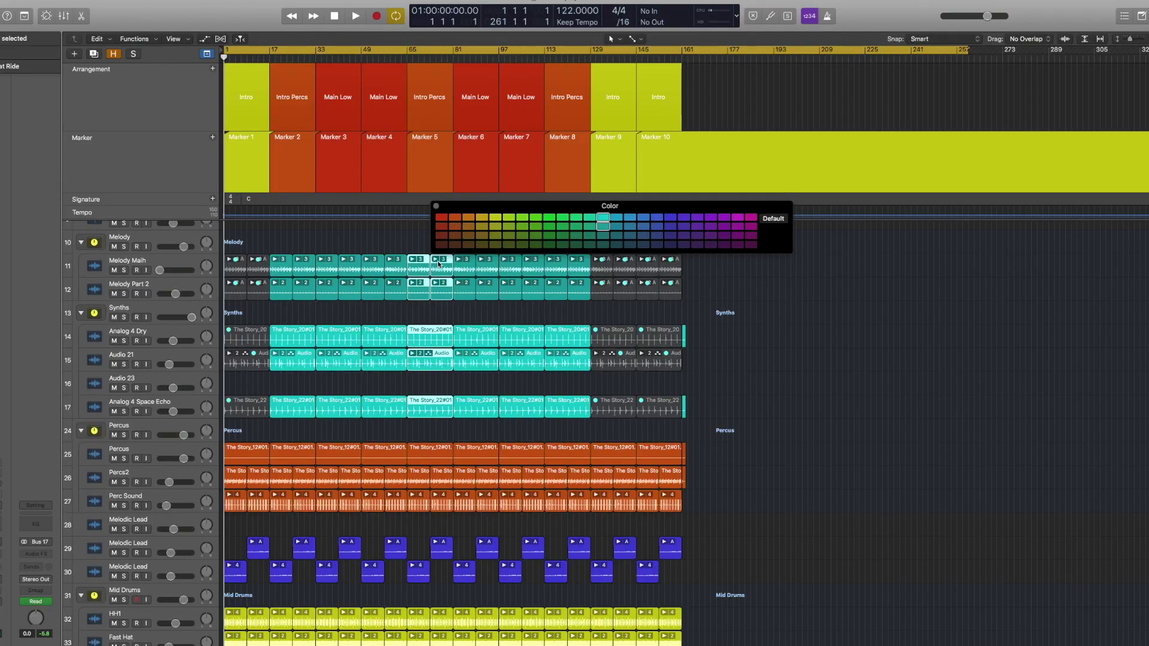
# Step: Mute the melody and synth regions of the Intro Percs section at bar 65 and copy that section to bar 113
pyautogui.click(439, 263)
pyautogui.hotkey('ctrl', 'm')
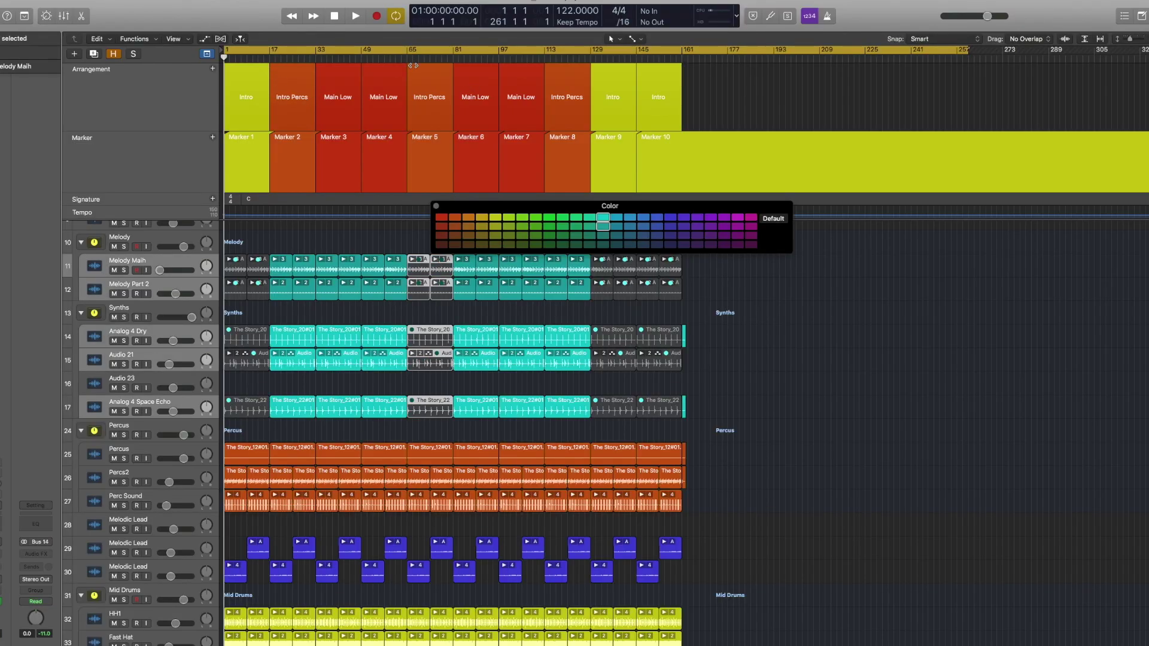
pyautogui.moveTo(427, 74); pyautogui.dragTo(544, 89)
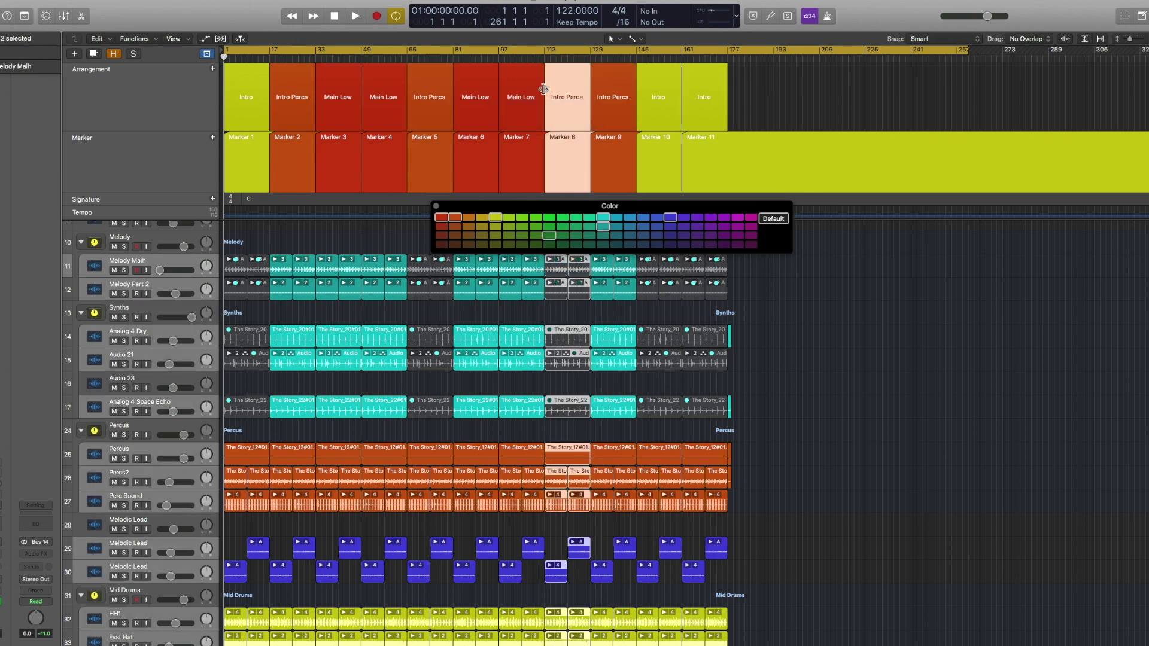
# Step: Set the cycle range from bar 113 to bar 177 and close the colour palette
pyautogui.click(550, 51)
pyautogui.moveTo(545, 52); pyautogui.dragTo(730, 90)
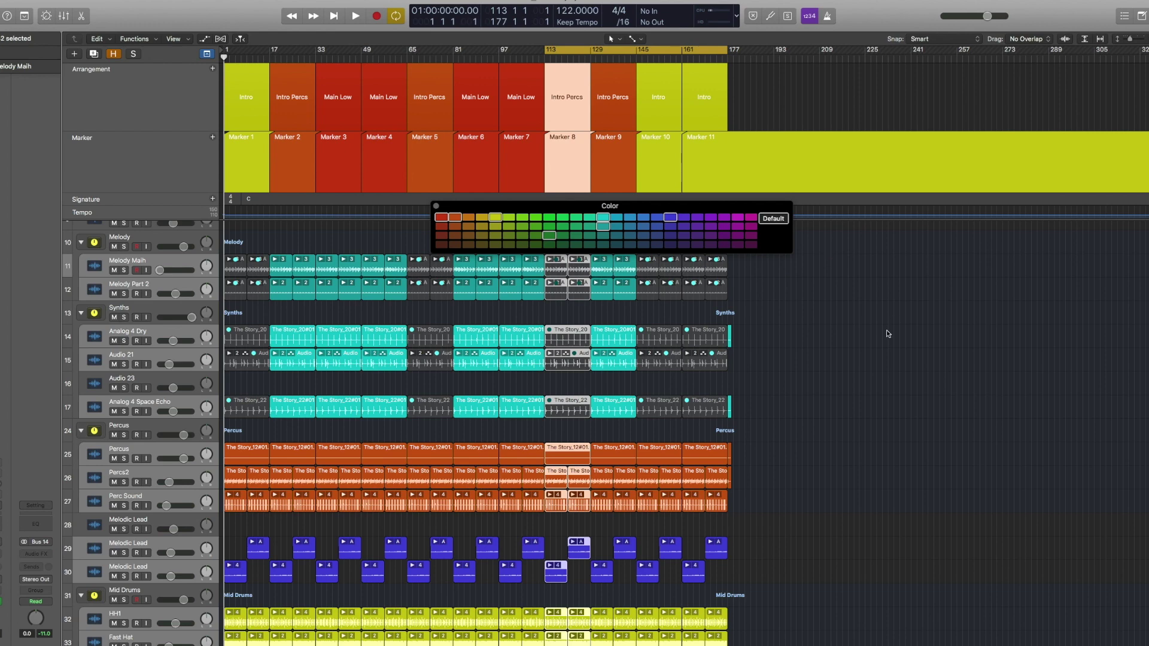
pyautogui.scroll(5, 886, 335)
pyautogui.click(437, 206)
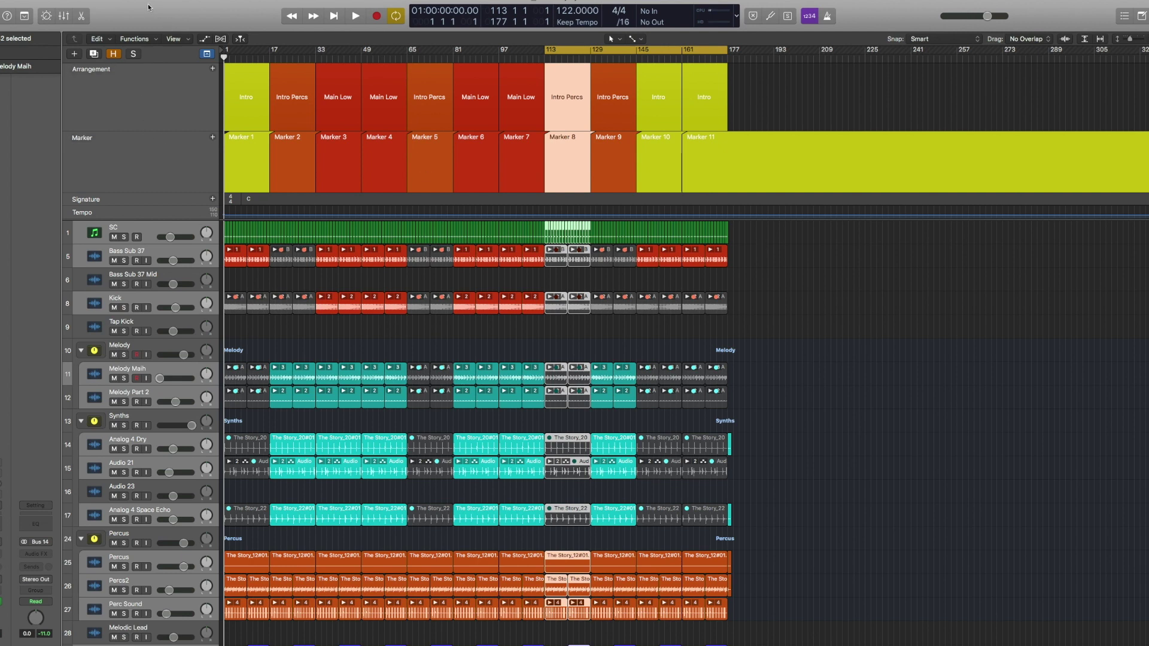
# Step: Return to the full arrangement and play its intro from bar 1 for a few bars
pyautogui.click(37, 1)
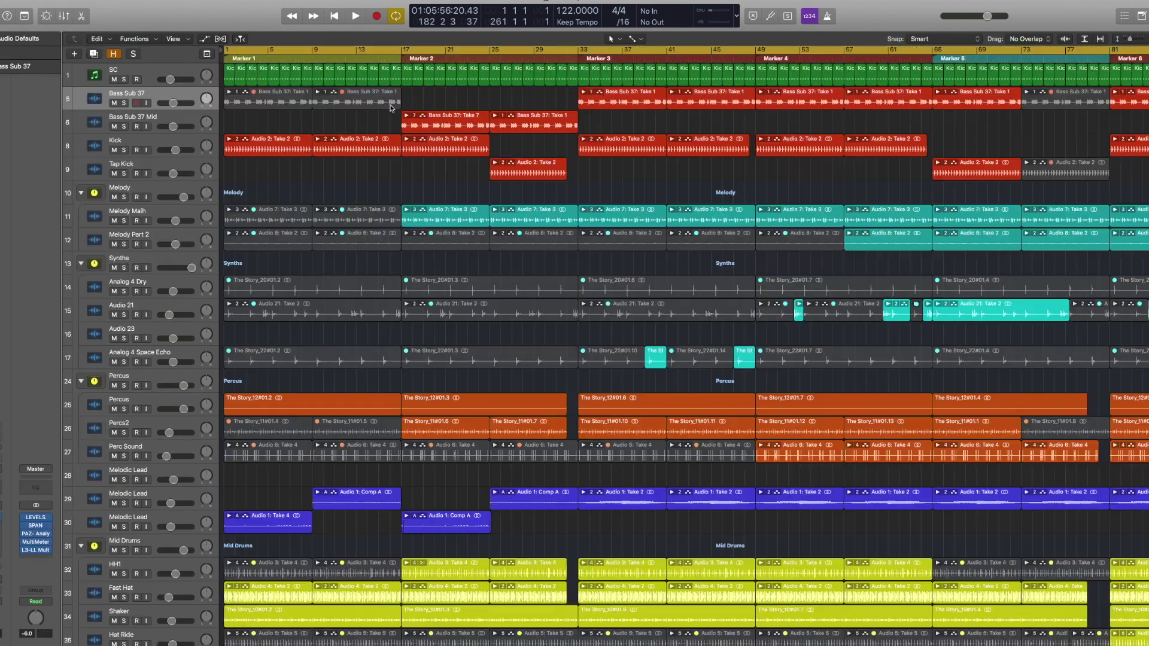
pyautogui.press('space')
pyautogui.press('space')
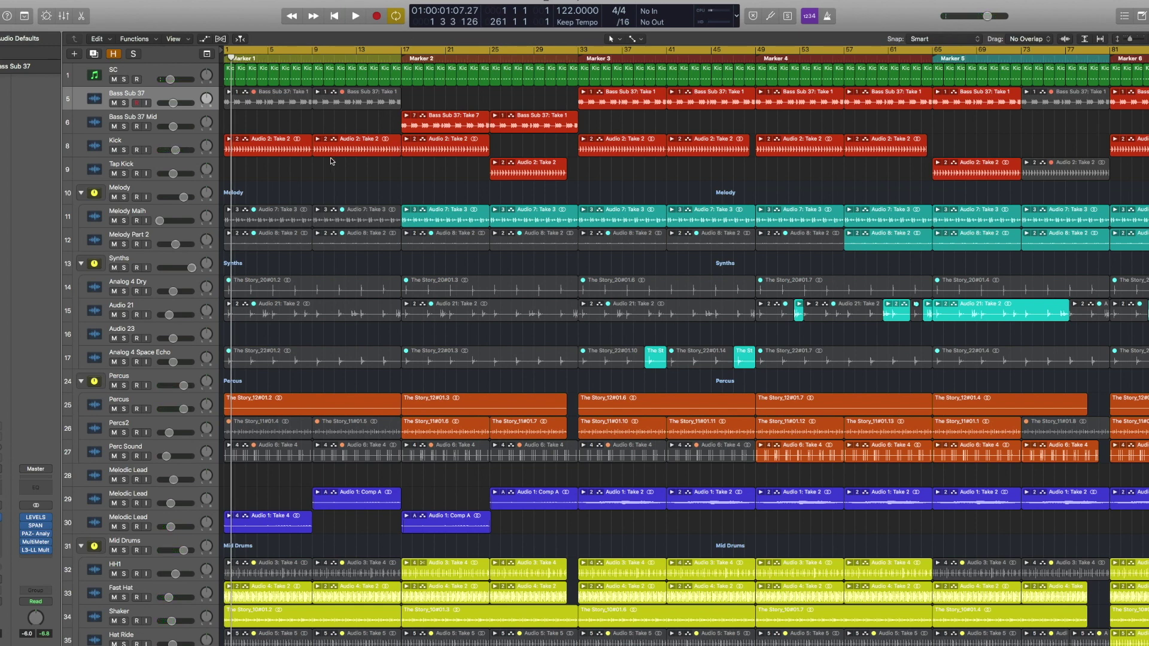
pyautogui.press('space')
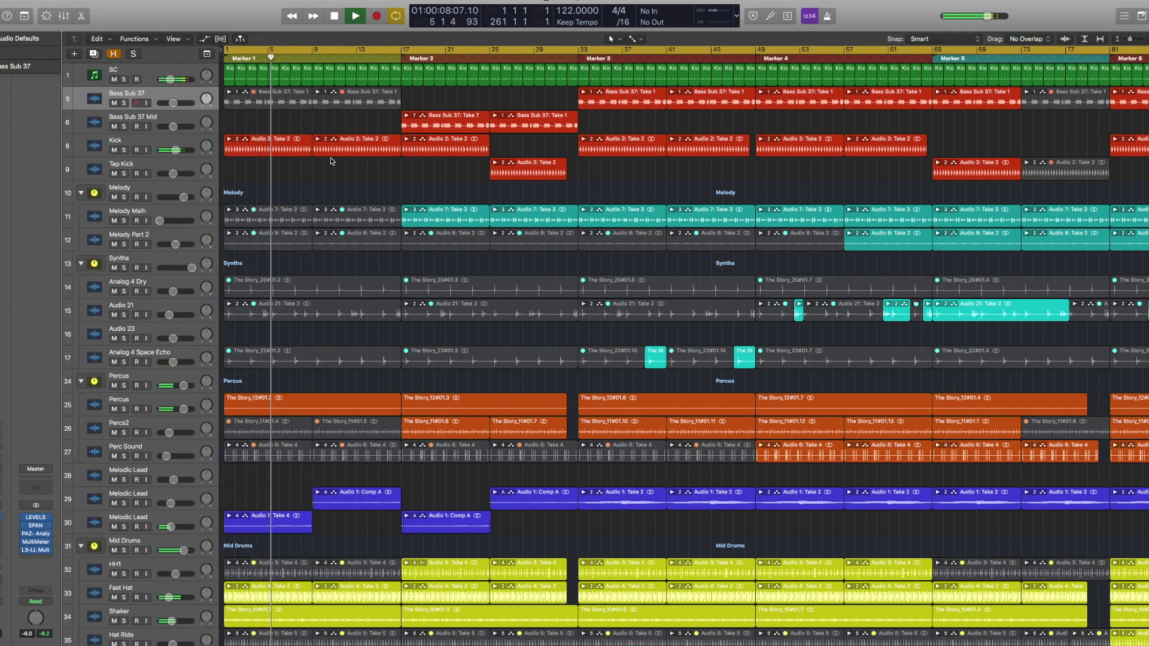
pyautogui.press('space')
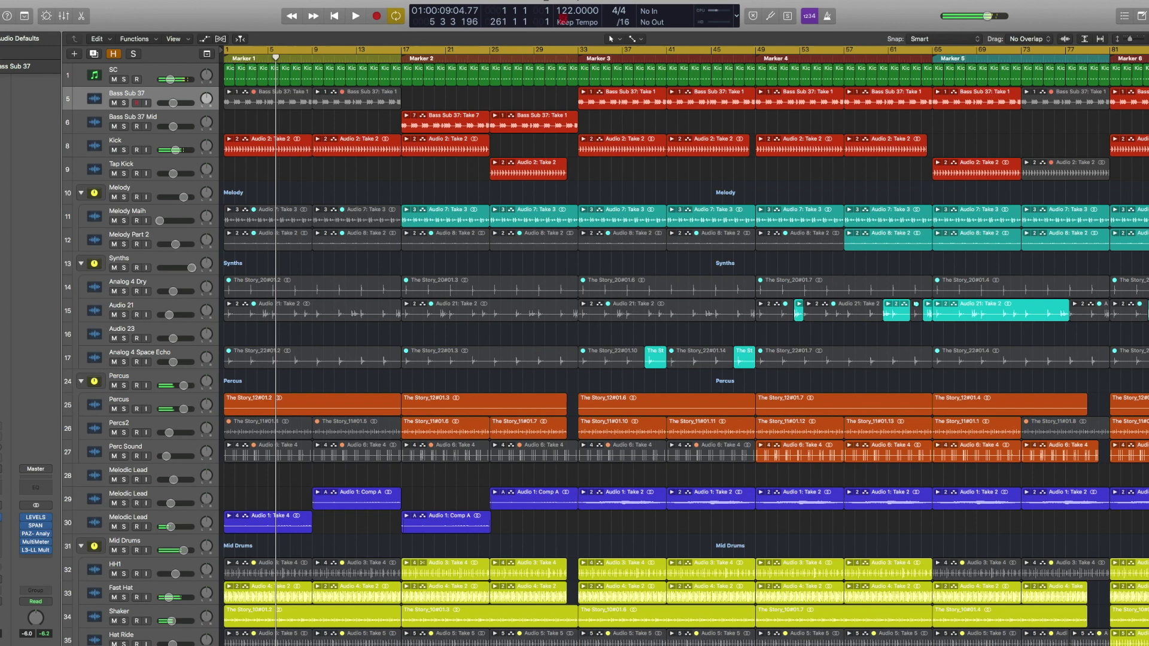
# Step: Place the playhead at bar 33, show the global tracks and select the Main Soft section
pyautogui.click(579, 57)
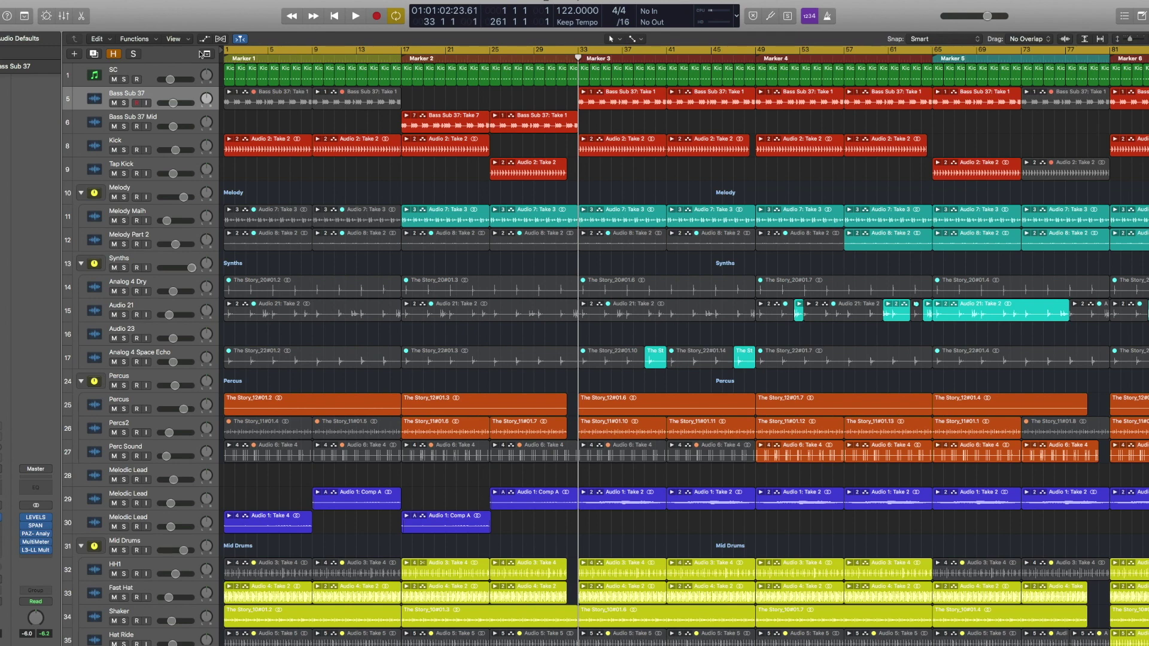
pyautogui.click(207, 54)
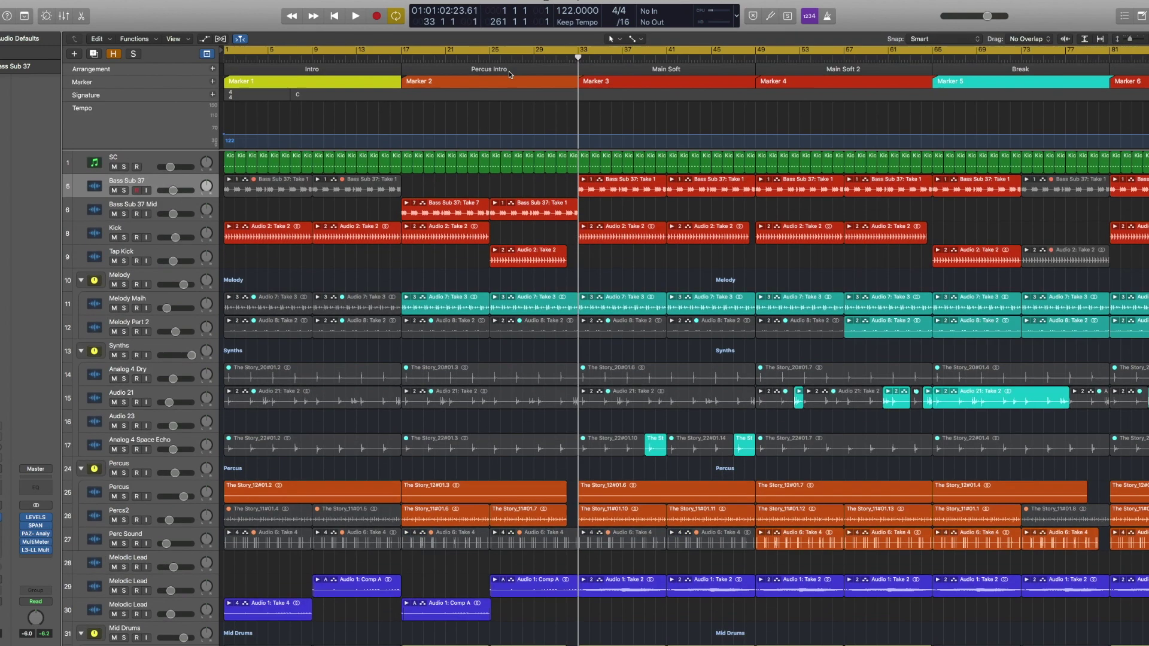
pyautogui.click(593, 66)
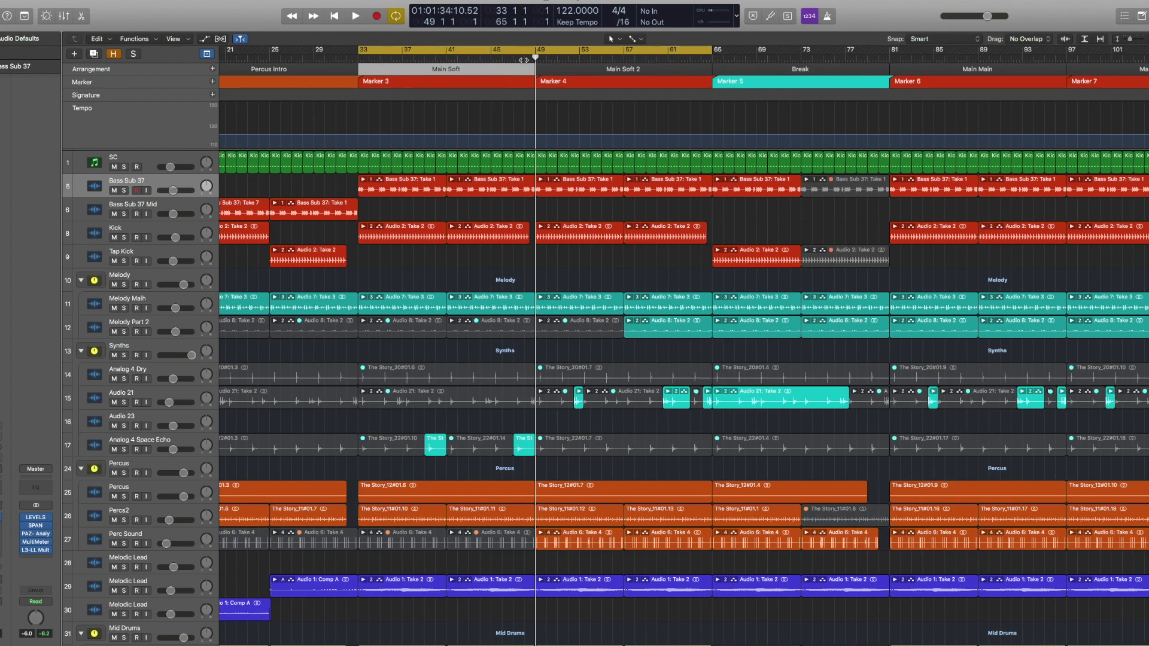
# Step: Set the cycle range to bars 65 to 97 and hide the global tracks
pyautogui.scroll(-3, 541, 400)
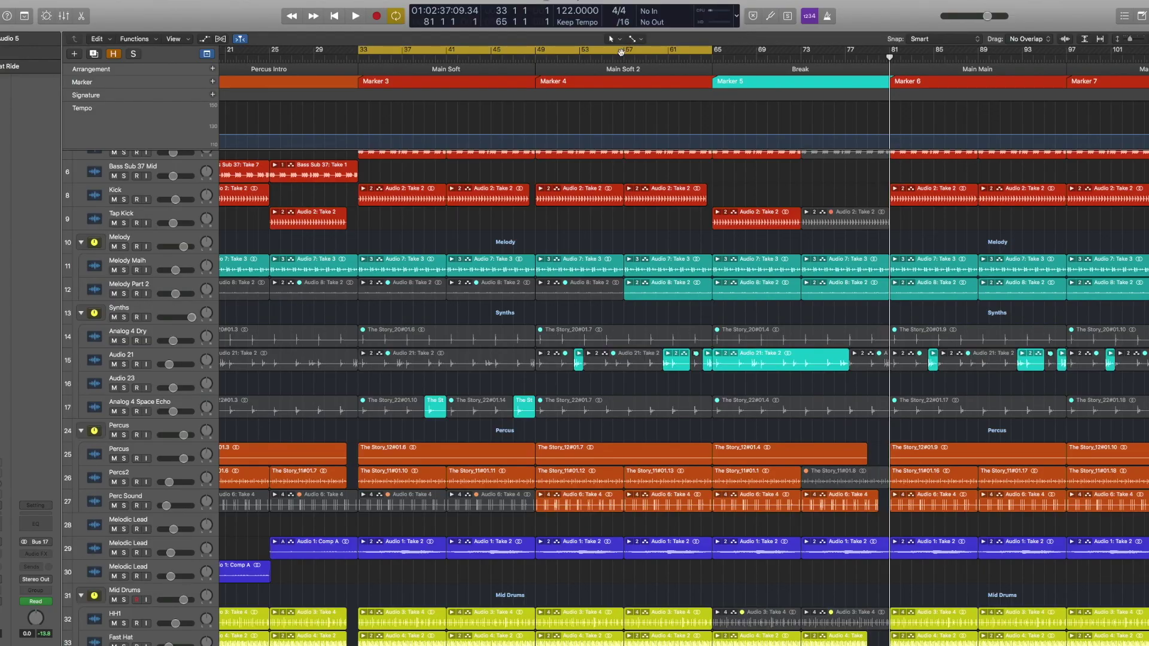
pyautogui.moveTo(620, 52); pyautogui.dragTo(977, 147)
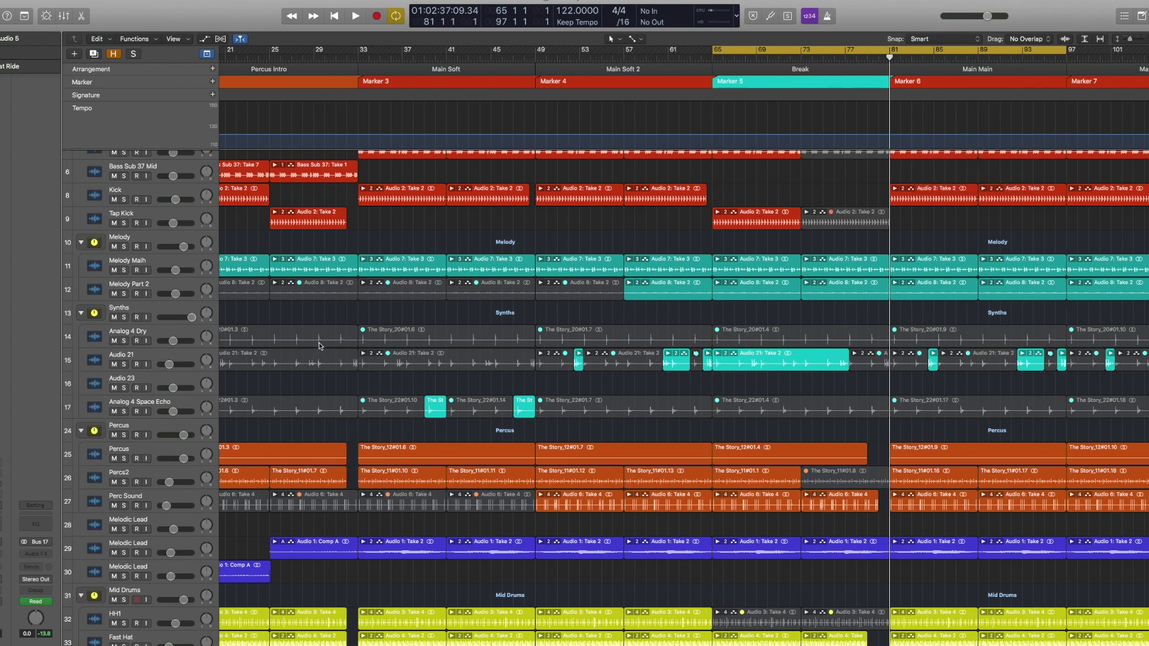
pyautogui.click(207, 57)
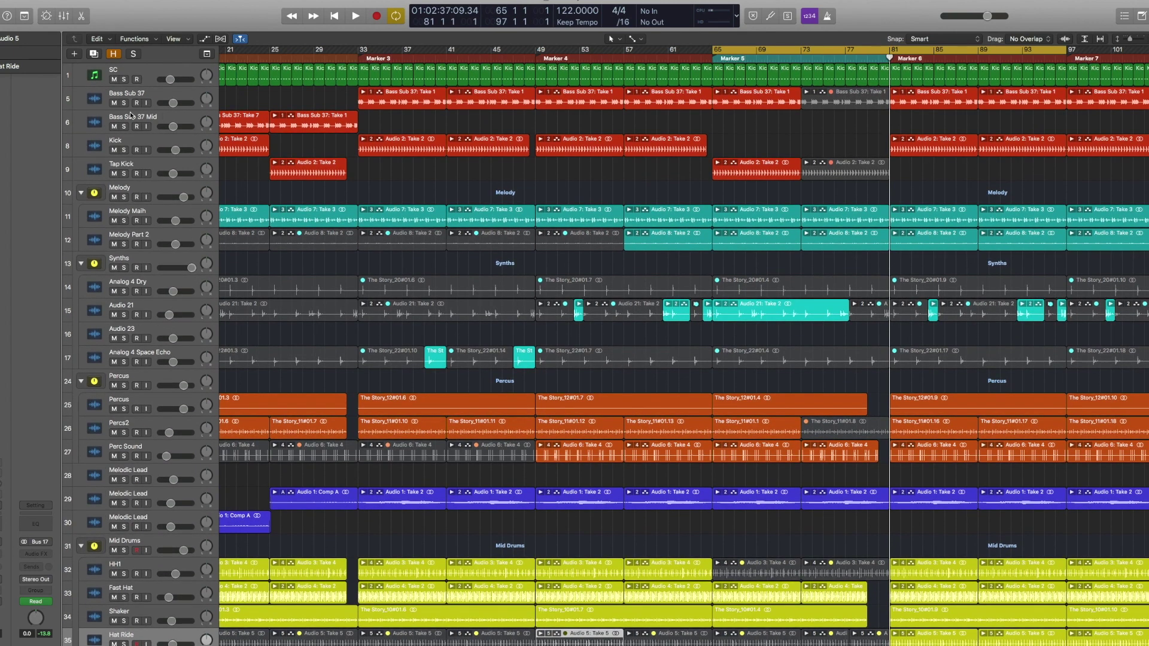
# Step: Show track automation with taller tracks and play from bar 65 to review the Percus and Mid Drums volume fades
pyautogui.press('a')
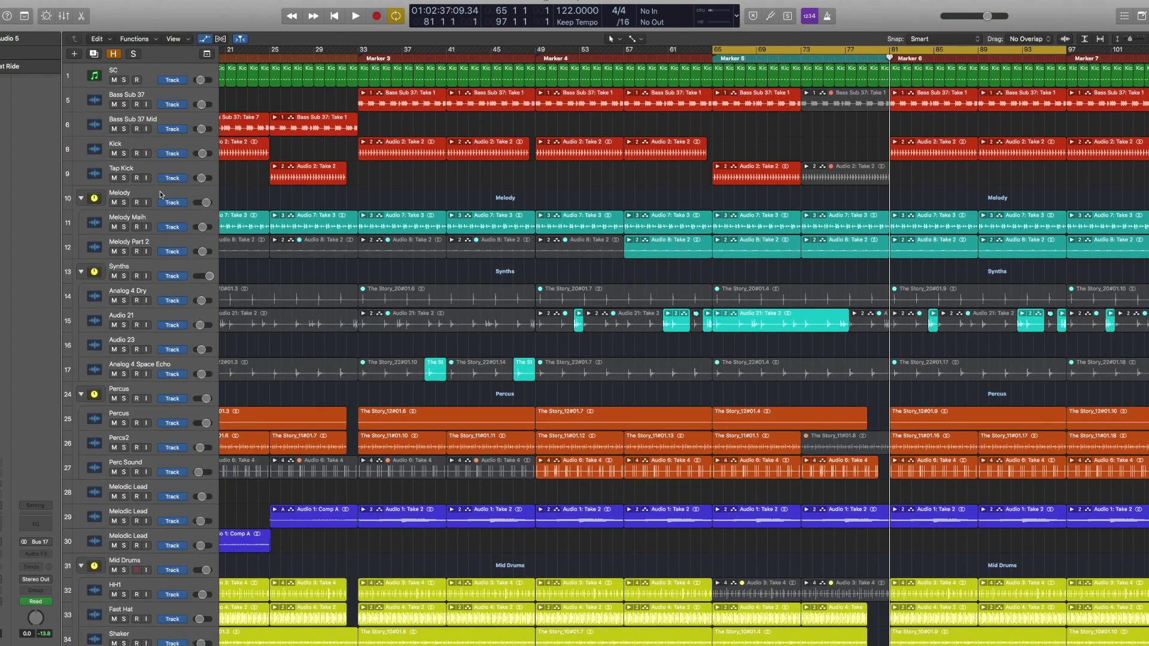
pyautogui.press('super+Down')
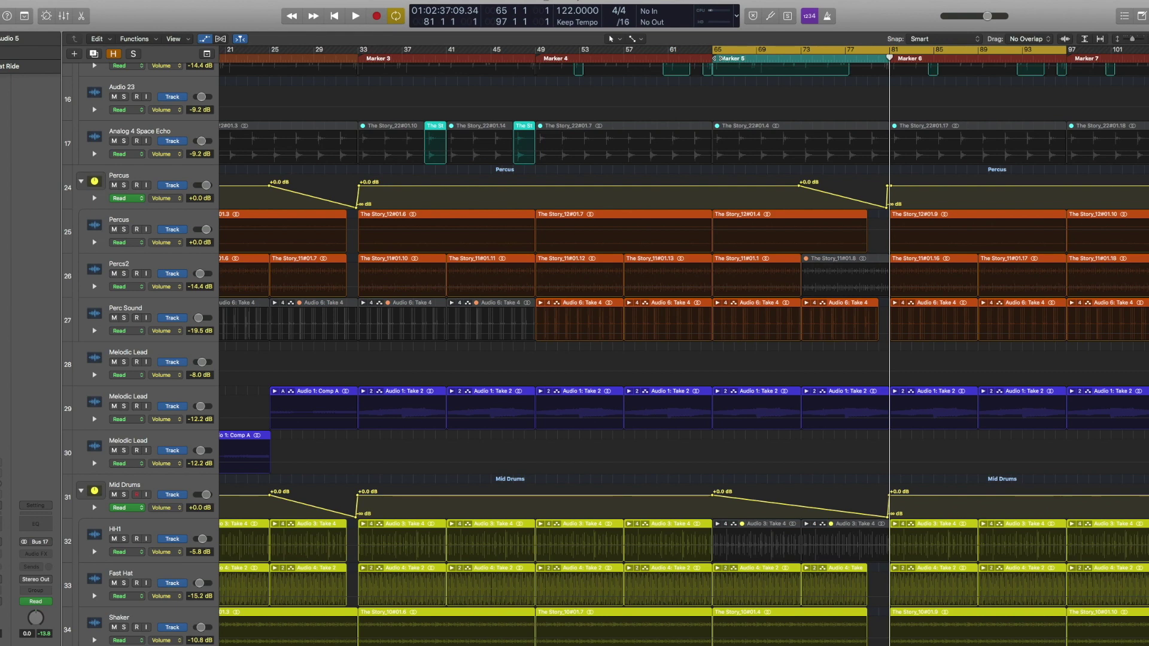
pyautogui.hscroll(5, 970, 245)
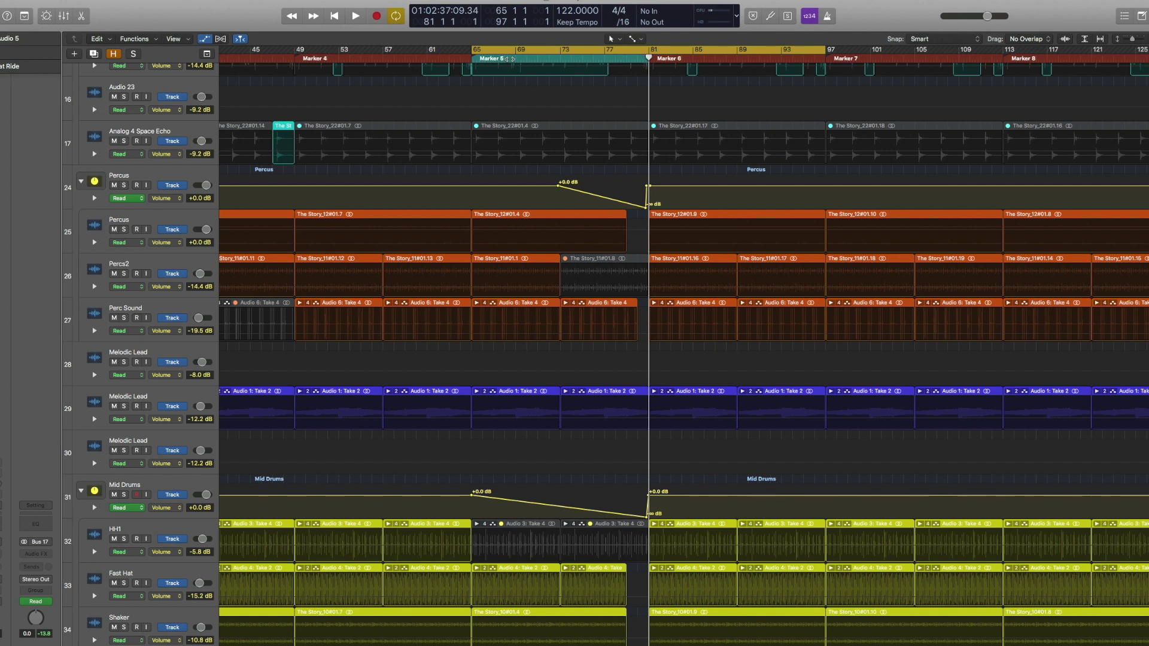
pyautogui.press('space')
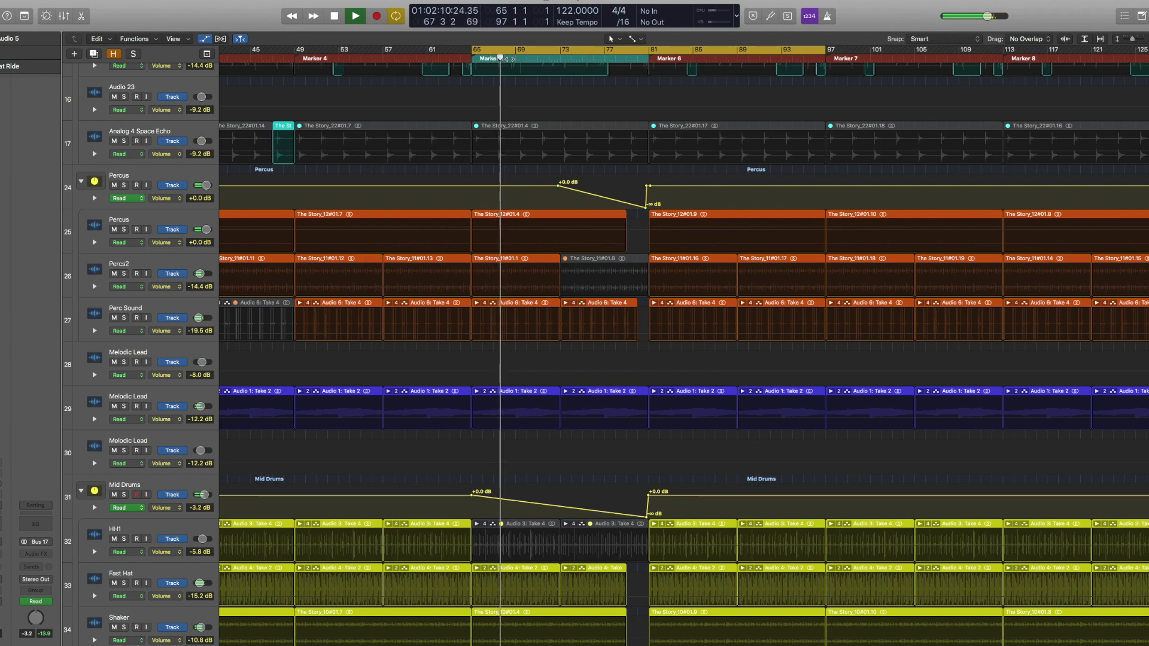
# Step: Briefly solo the Melody Main track during playback, then trim down its entire volume automation curve
pyautogui.scroll(10, 394, 361)
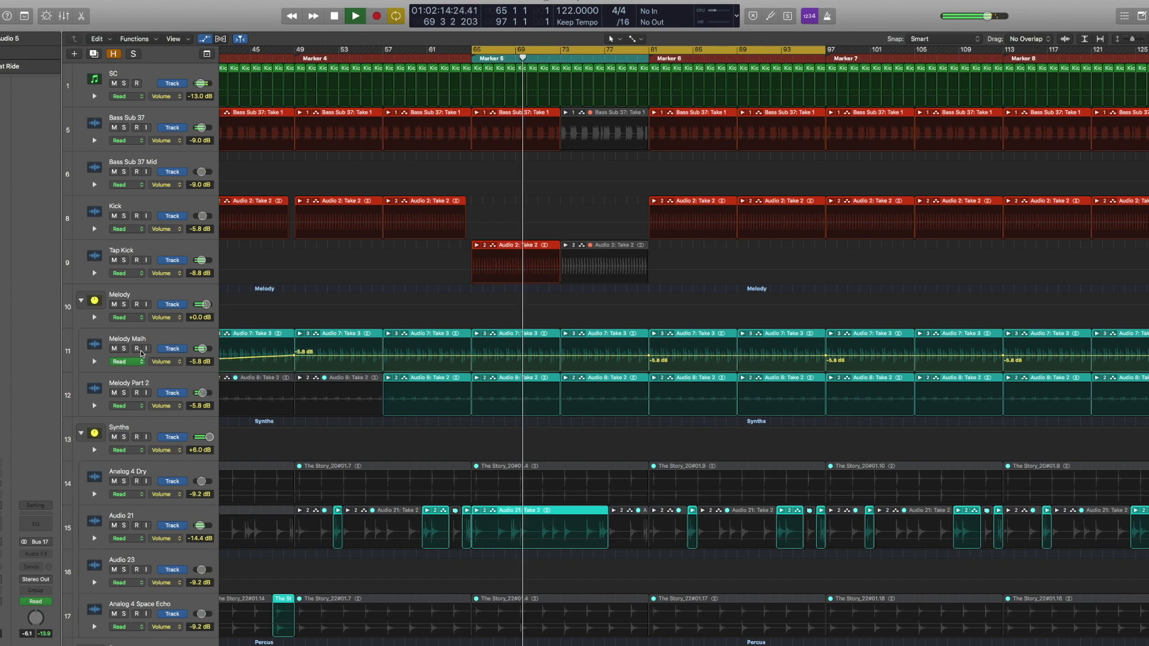
pyautogui.click(125, 349)
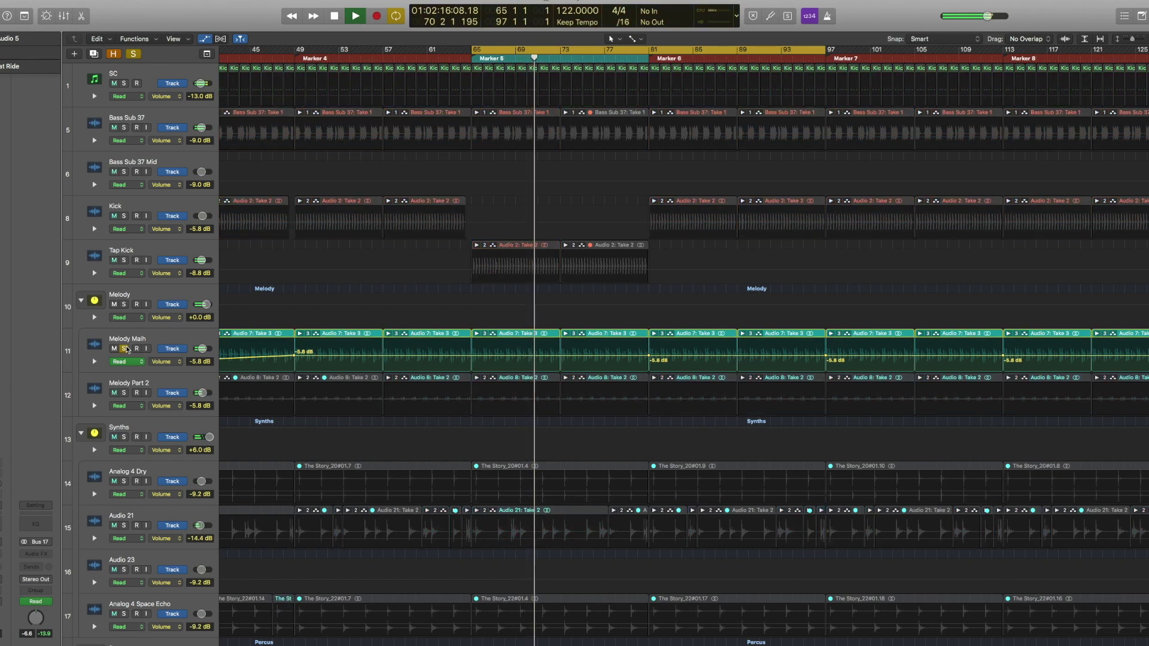
pyautogui.click(125, 349)
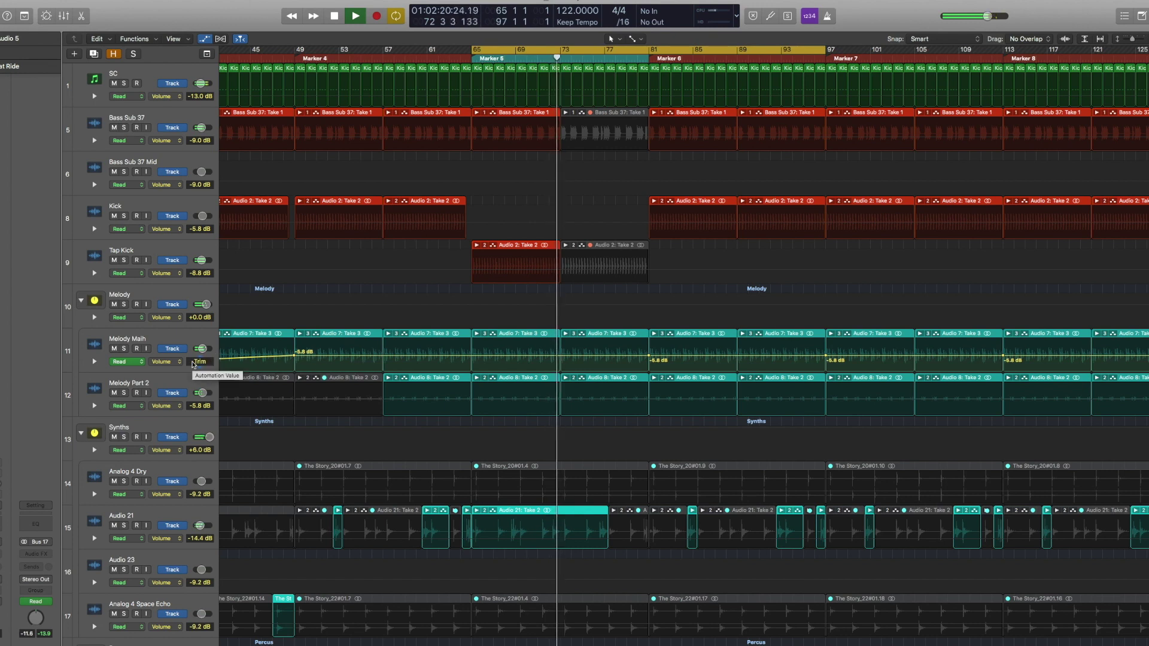
pyautogui.moveTo(193, 364); pyautogui.dragTo(194, 388)
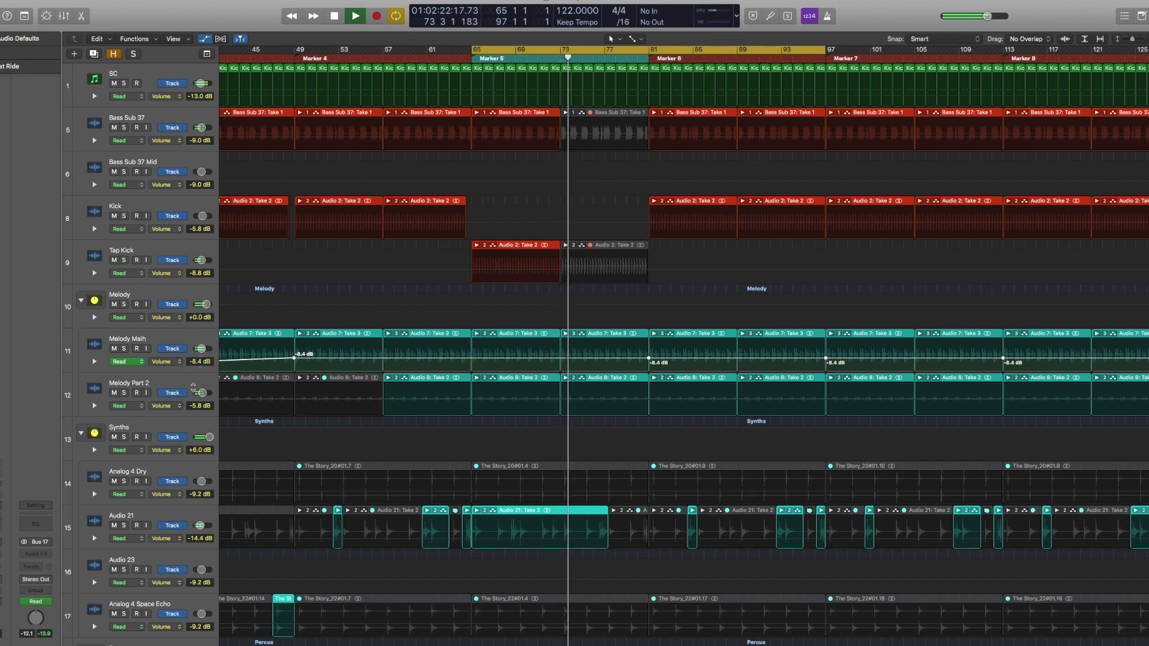
pyautogui.moveTo(193, 388); pyautogui.dragTo(194, 422)
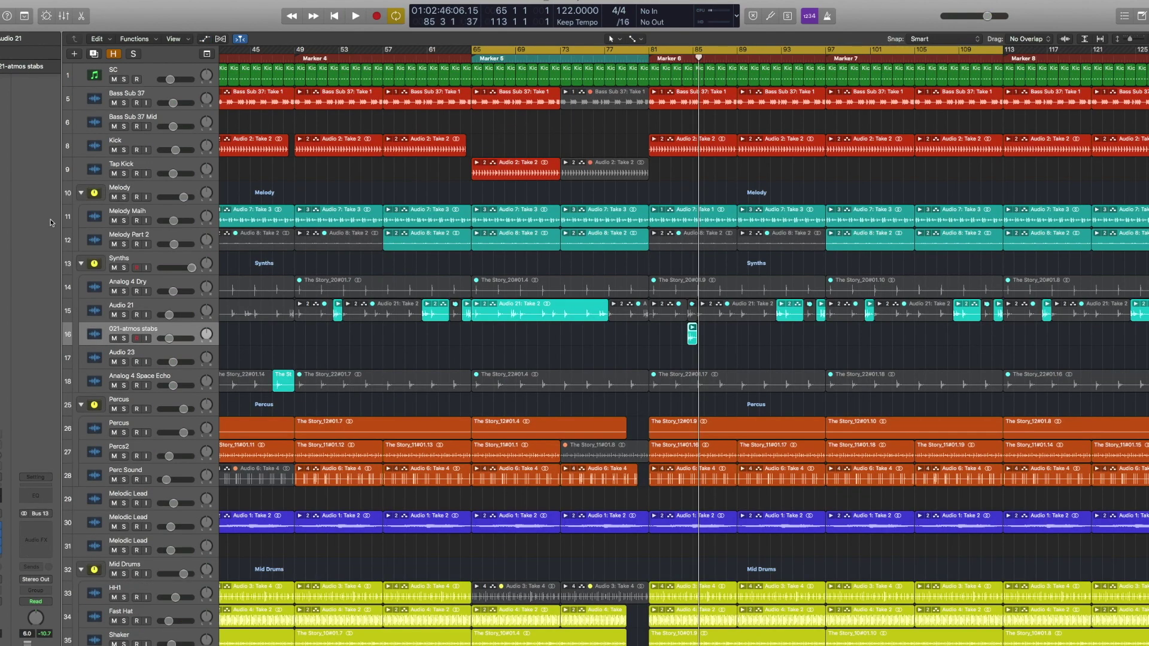
# Step: Inspect the Channel EQ, Echo and ValhallaRoom settings on the 021-atmos stabs track, closing each plug-in window after viewing
pyautogui.press('e')
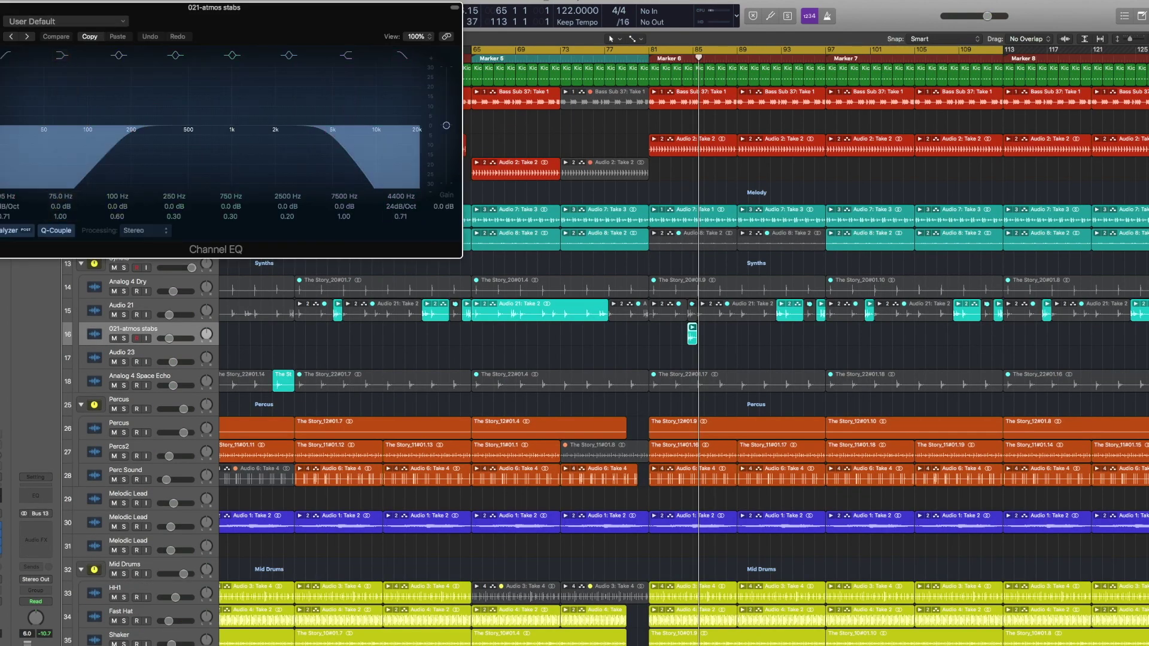
pyautogui.press('super+w')
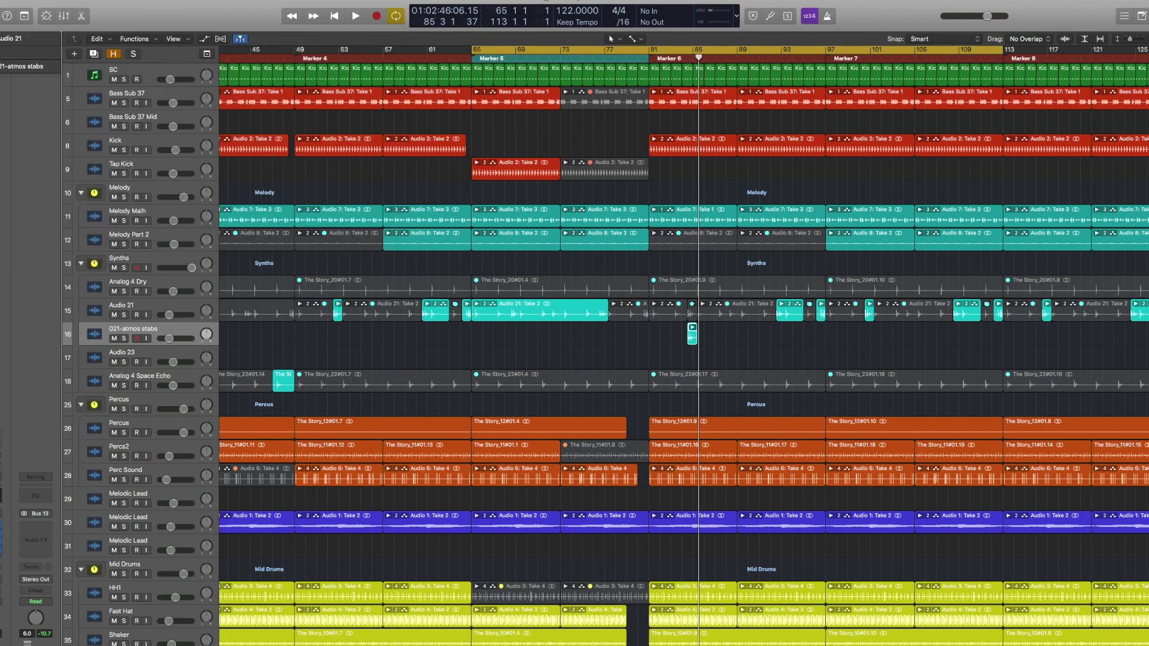
pyautogui.click(0, 538)
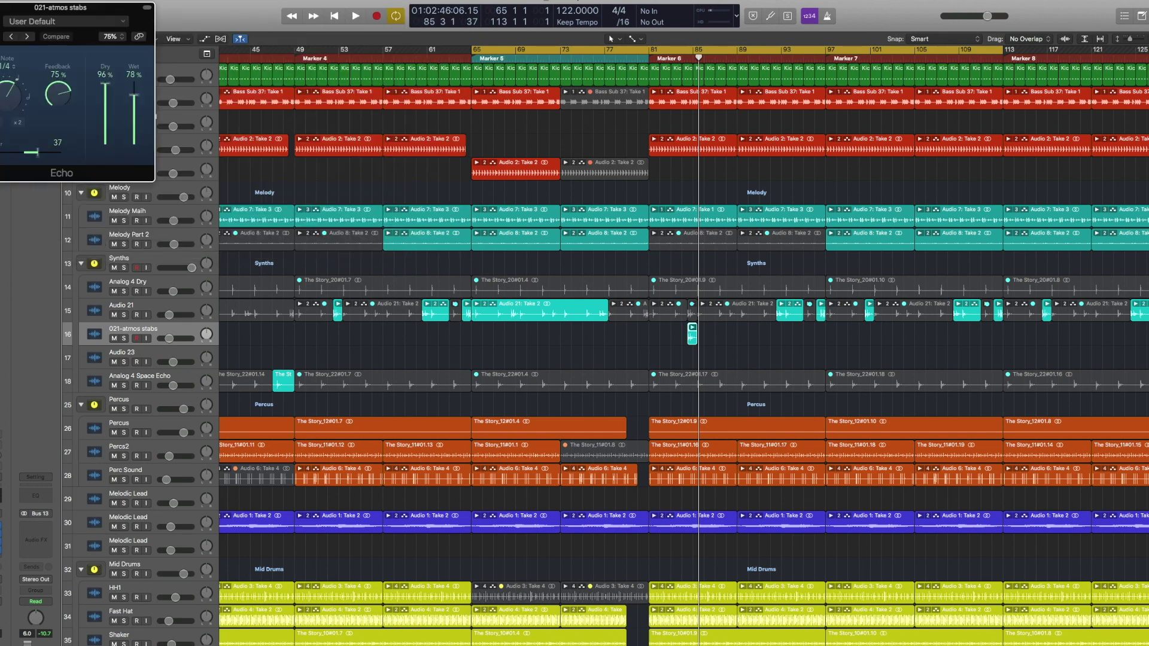
pyautogui.press('super+w')
pyautogui.click(1, 549)
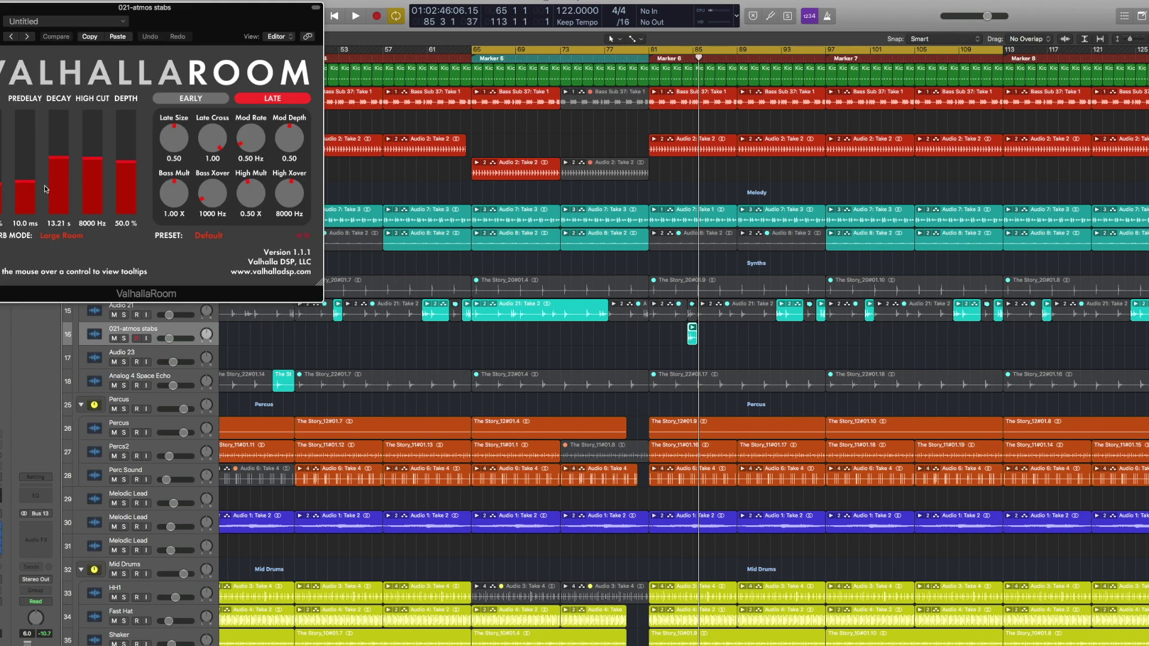
pyautogui.press('super+w')
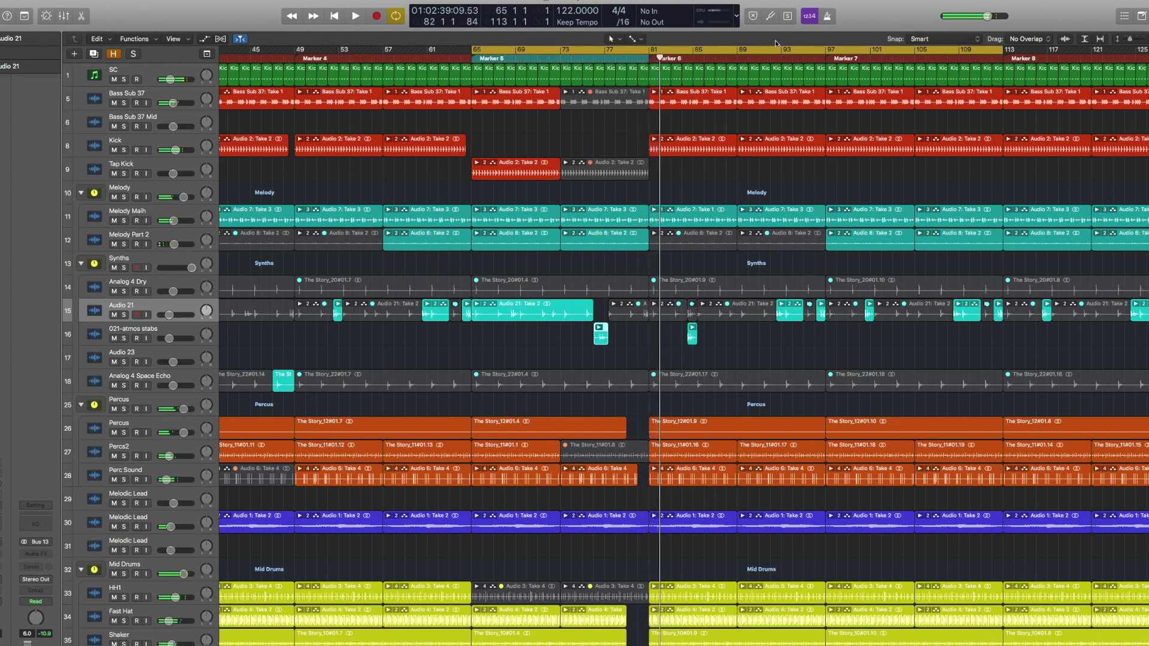
# Step: Stop playback and extend the cycle range to cover bars 81 to 229
pyautogui.hscroll(5, 792, 148)
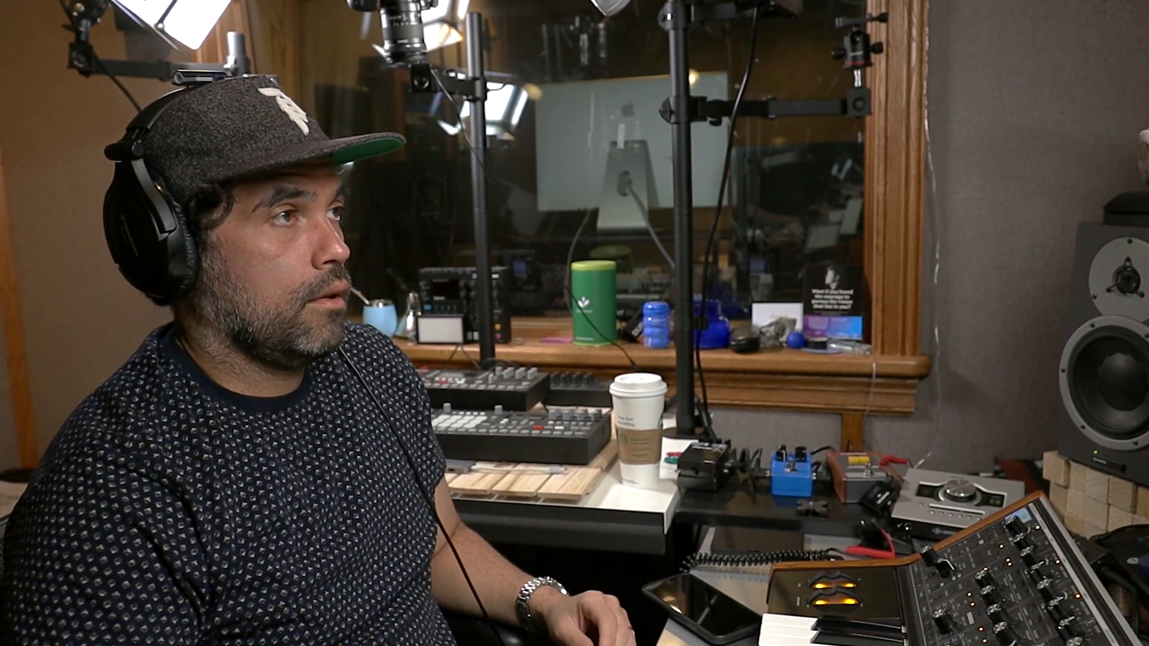
pyautogui.moveTo(1016, 131); pyautogui.dragTo(1019, 130)
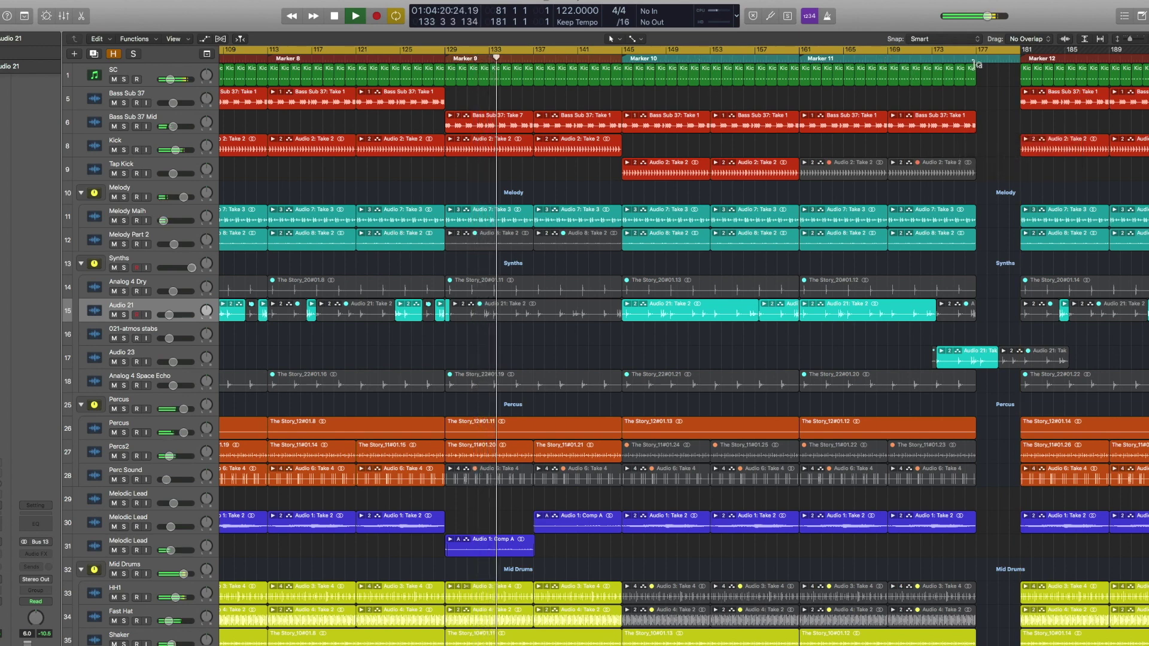
pyautogui.hscroll(15, 976, 77)
pyautogui.press('space')
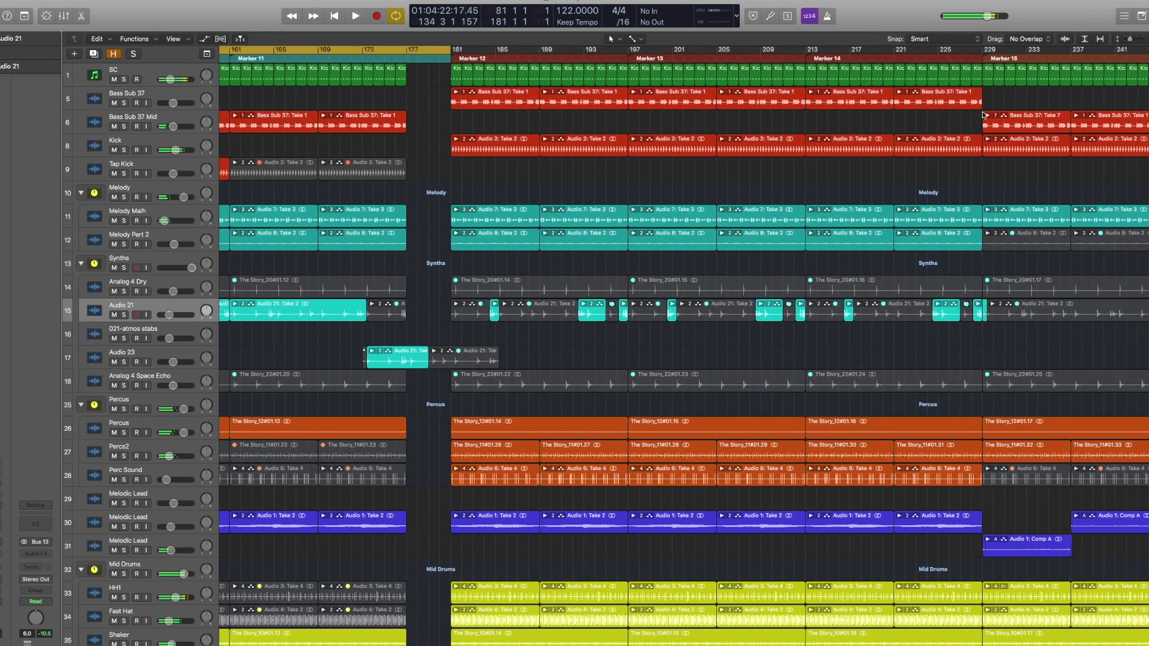
pyautogui.moveTo(449, 50); pyautogui.dragTo(973, 128)
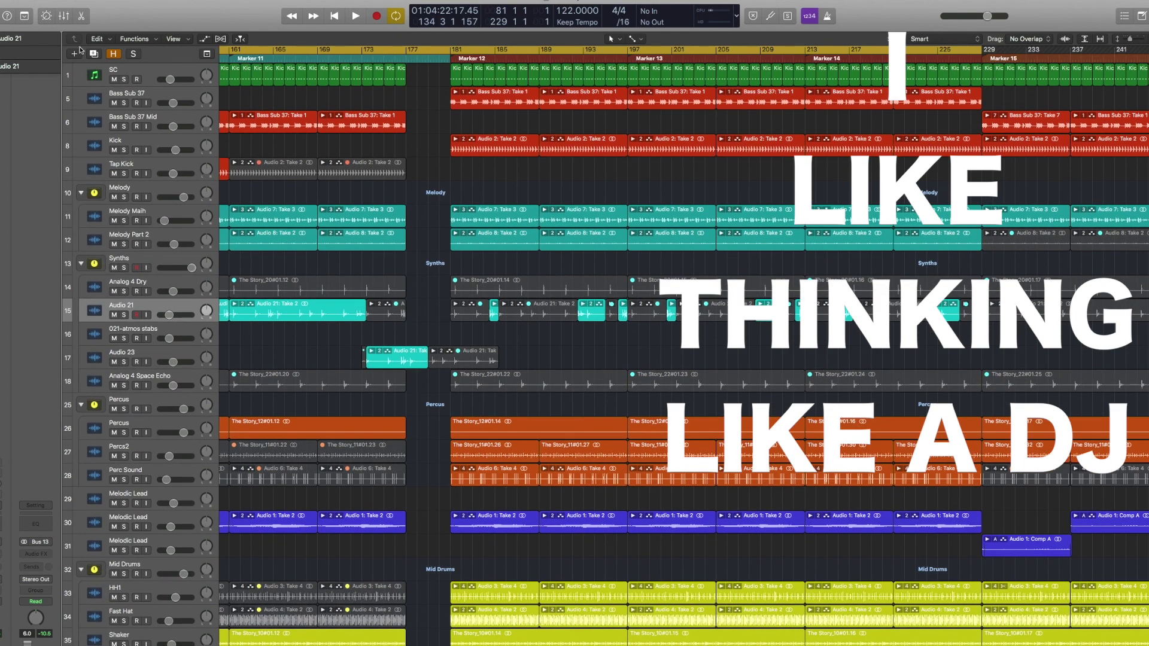
# Step: Try deleting the Main Main section at Marker 14 from the arrangement track, and undo the deletion
pyautogui.click(206, 55)
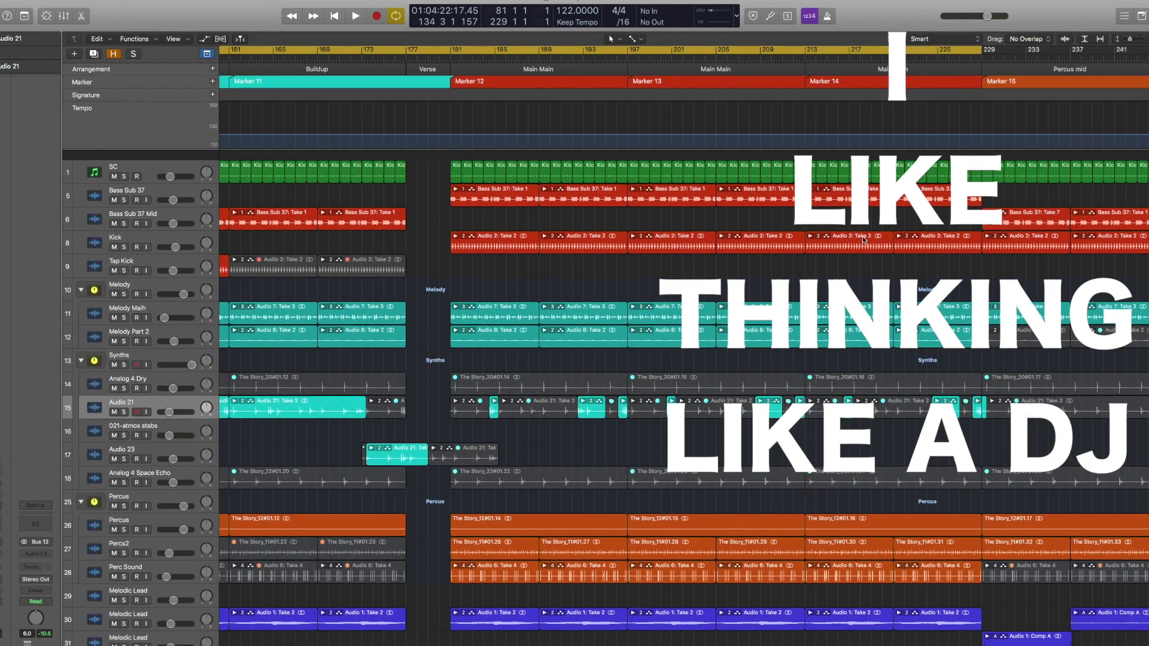
pyautogui.hscroll(5, 864, 240)
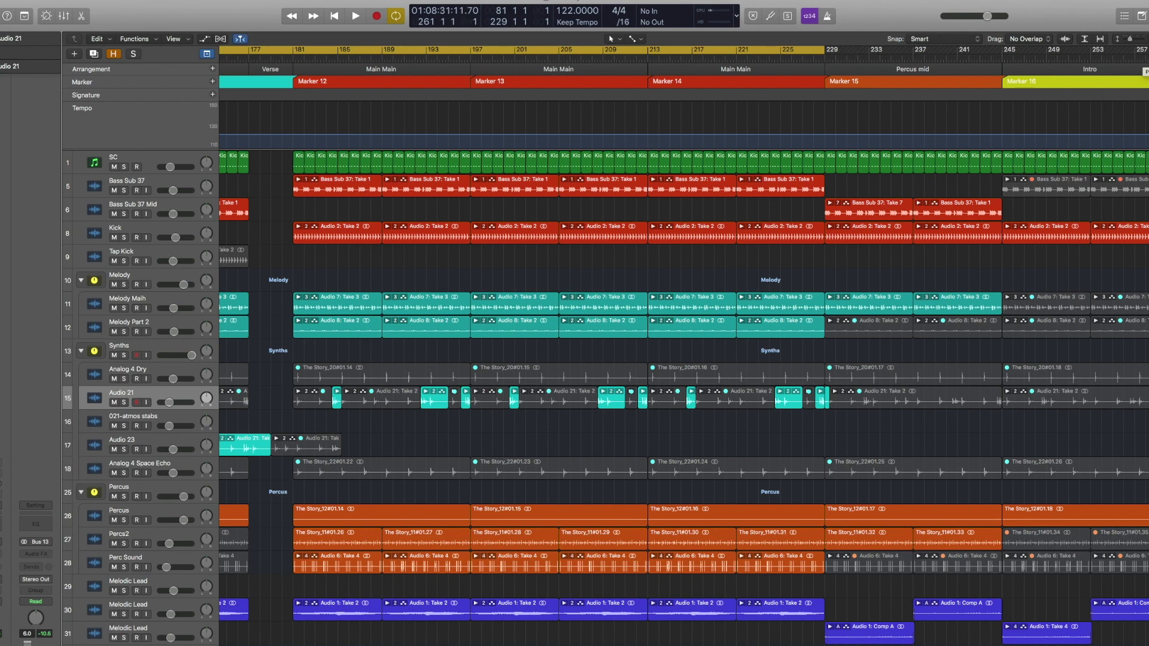
pyautogui.click(772, 71)
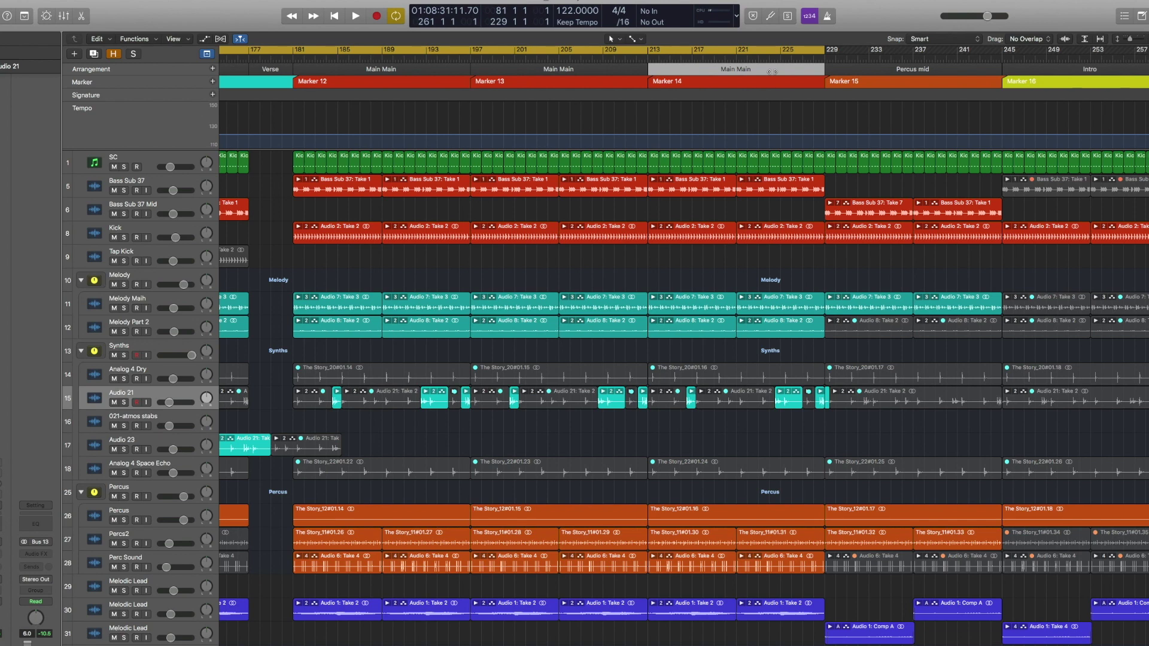
pyautogui.press('Delete')
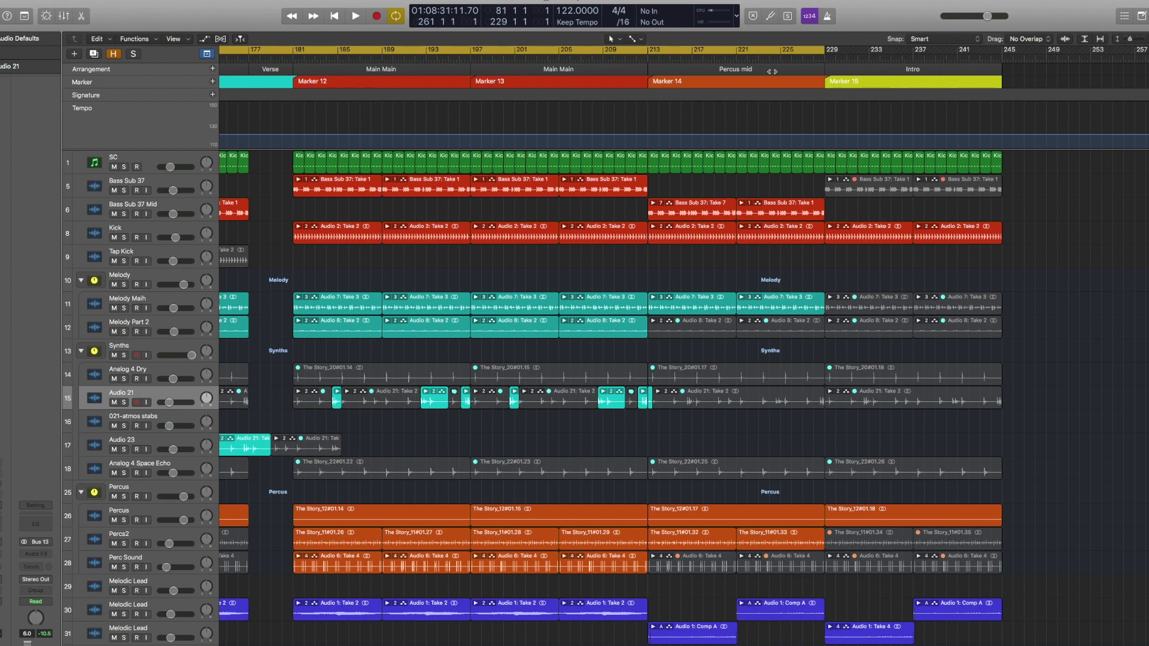
pyautogui.hotkey('ctrl', 'z')
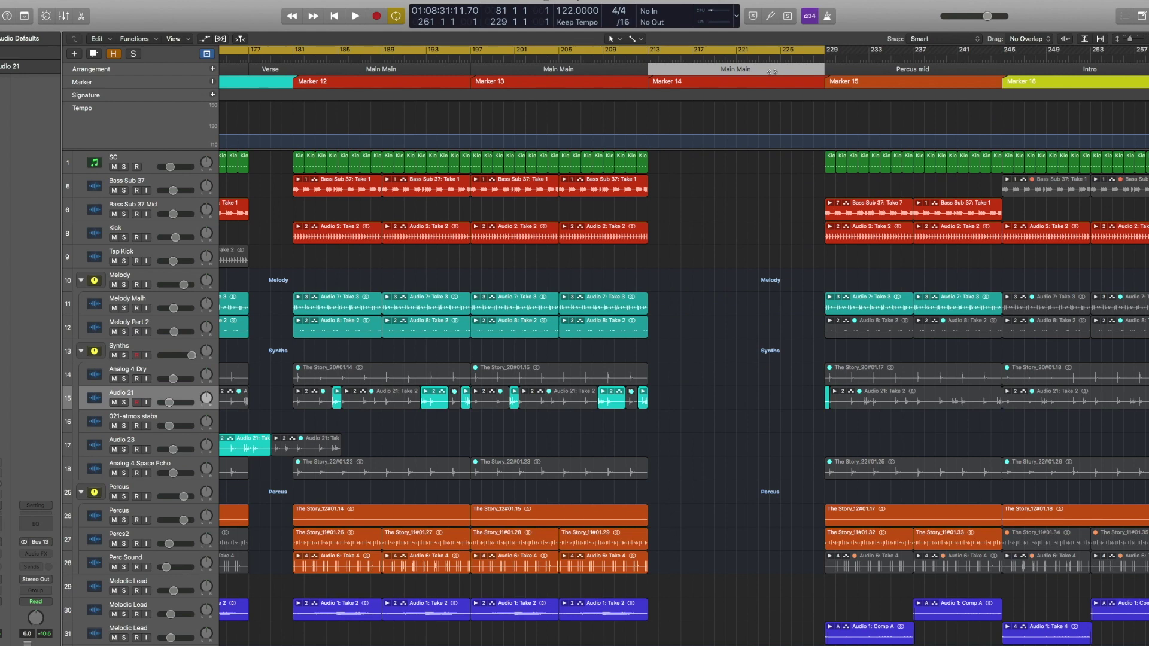
pyautogui.hotkey('ctrl', 'z')
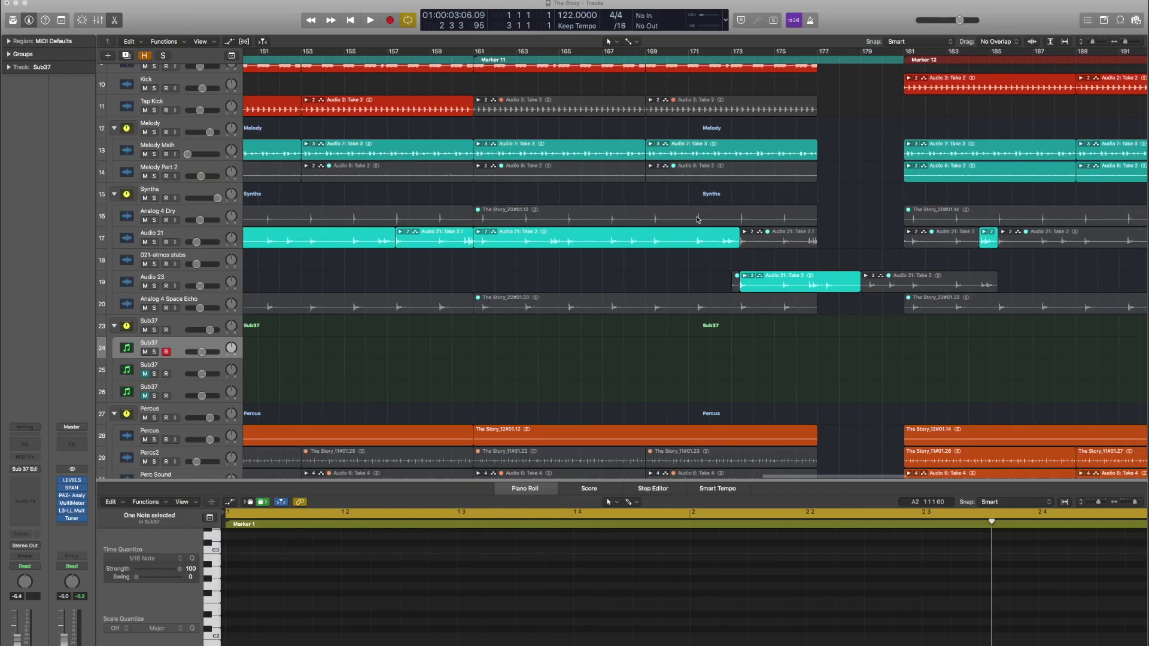
# Step: Add a new audio track with duplicate settings directly below the Audio 26 track
pyautogui.scroll(5, 698, 219)
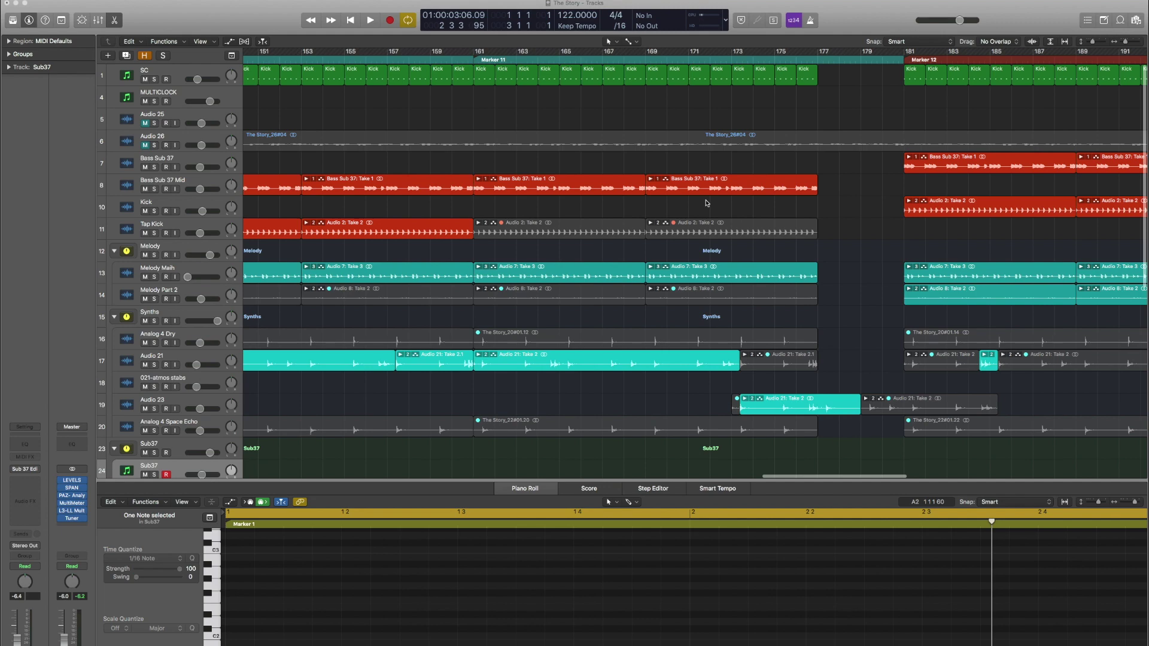
pyautogui.scroll(-5, 706, 204)
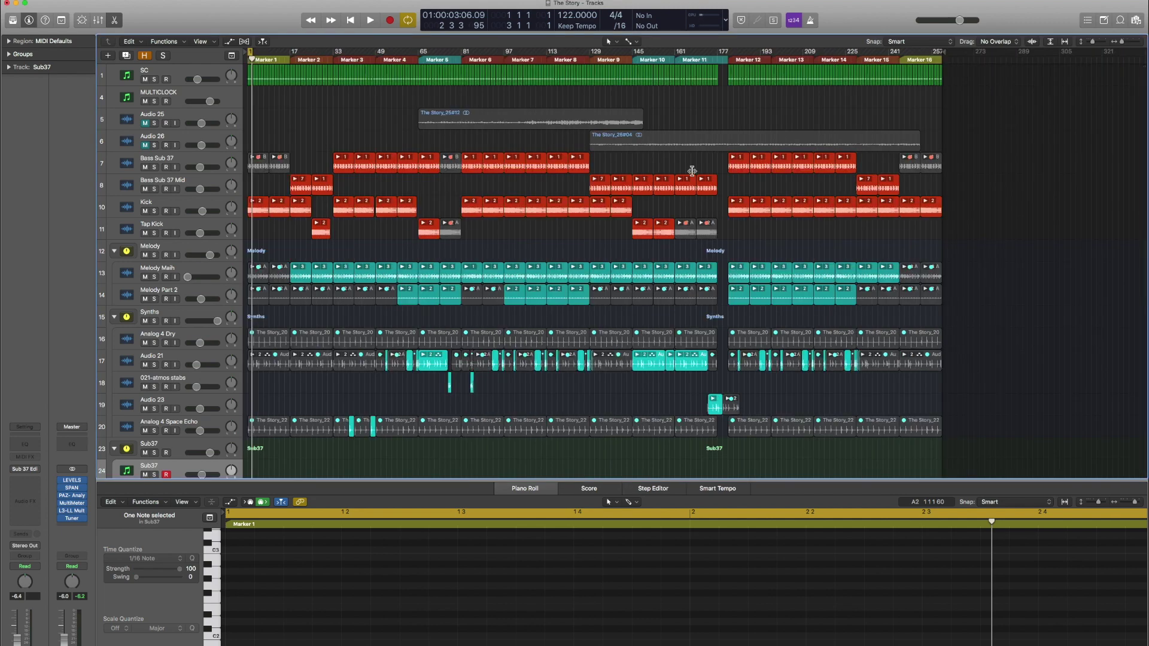
pyautogui.click(199, 136)
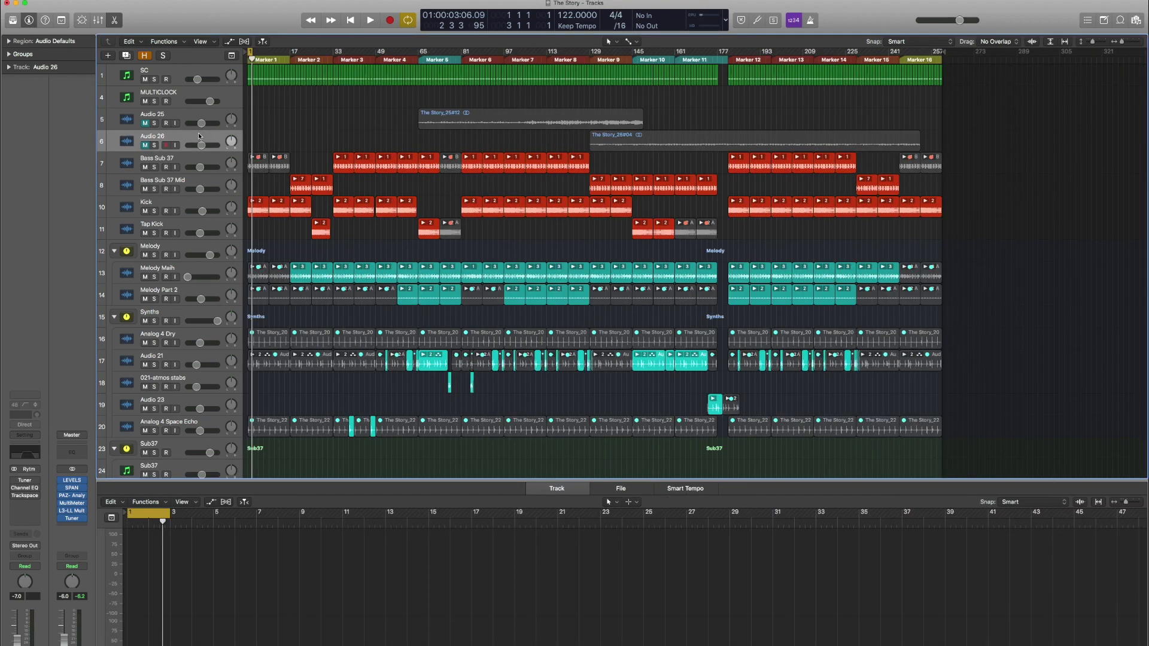
pyautogui.press('super+d')
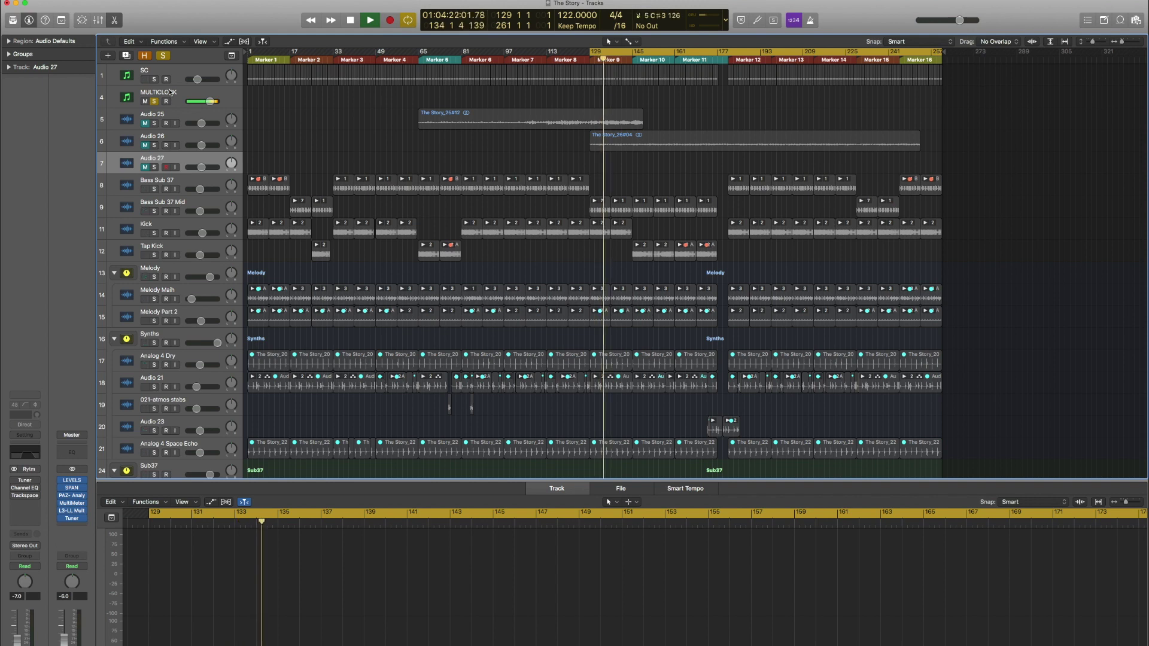
# Step: Solo Melody Main, Kick, Tap Kick, Bass Sub 37 Mid, Melody Part 2 and the Synths stack during playback
pyautogui.click(154, 299)
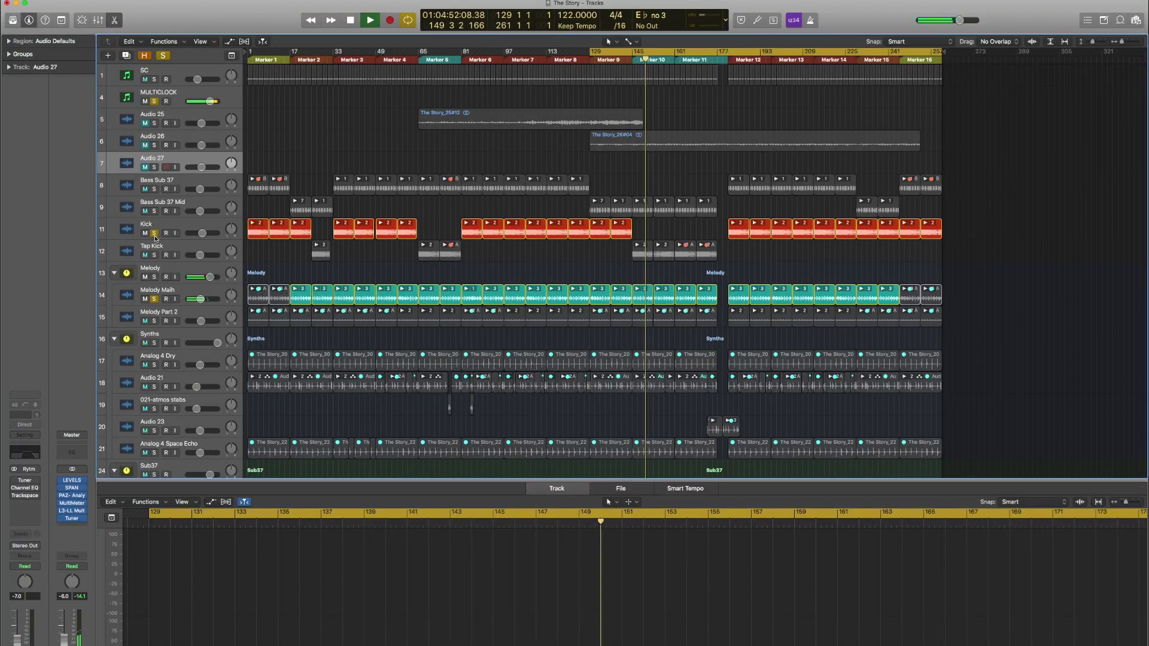
pyautogui.click(154, 255)
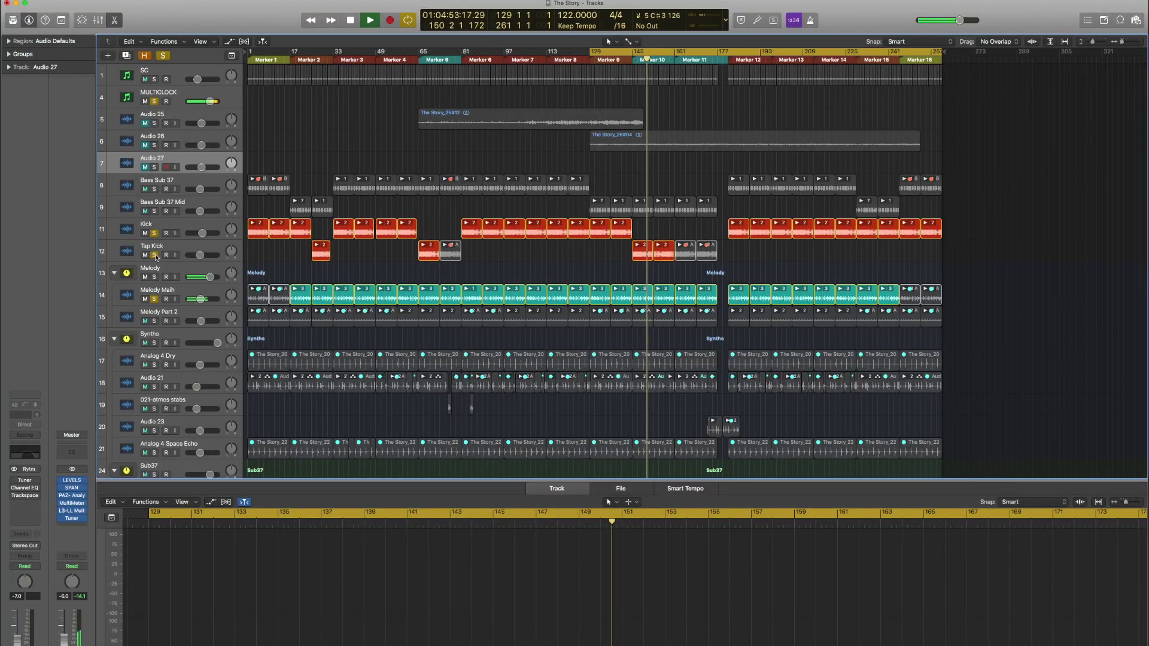
pyautogui.click(155, 211)
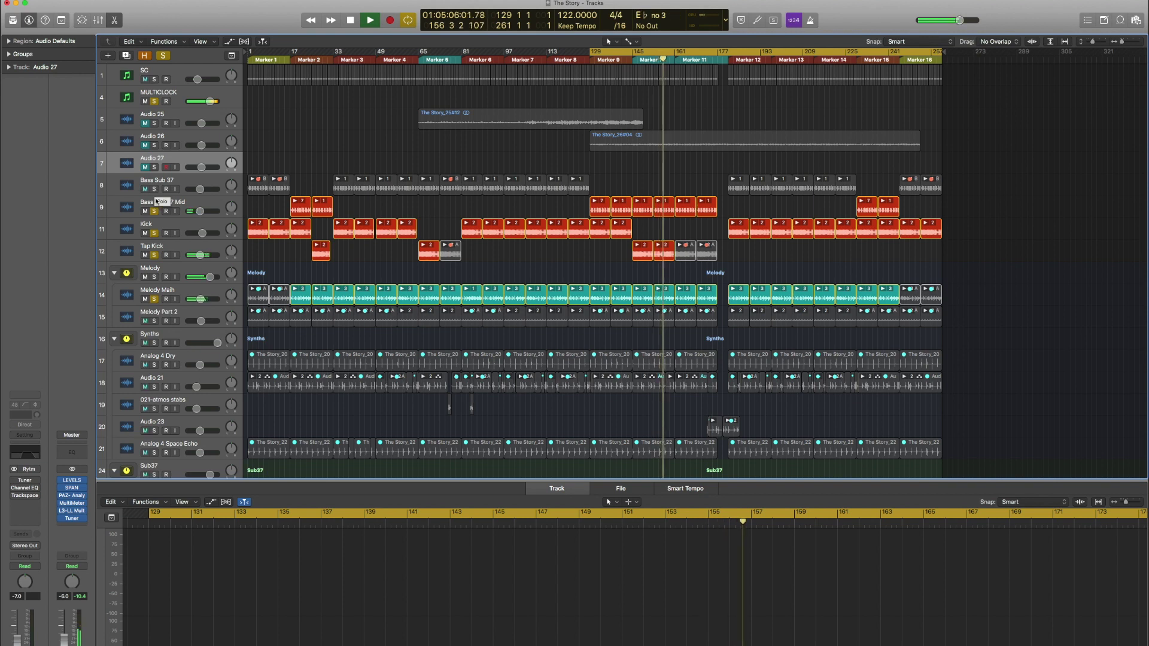
pyautogui.click(154, 322)
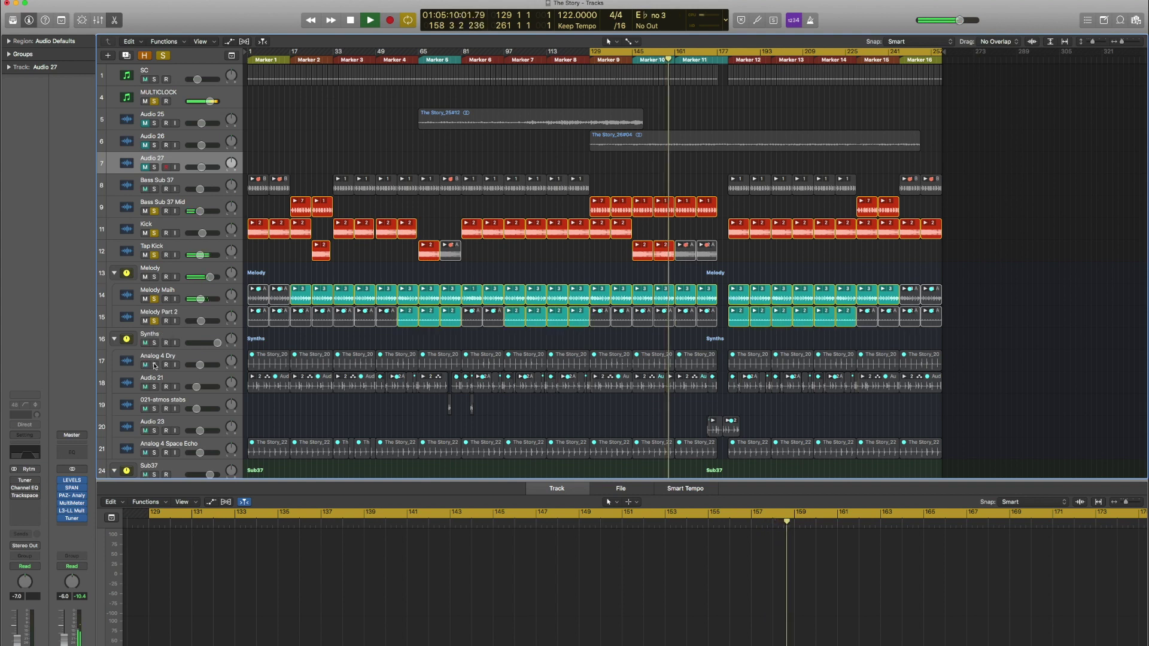
pyautogui.click(154, 343)
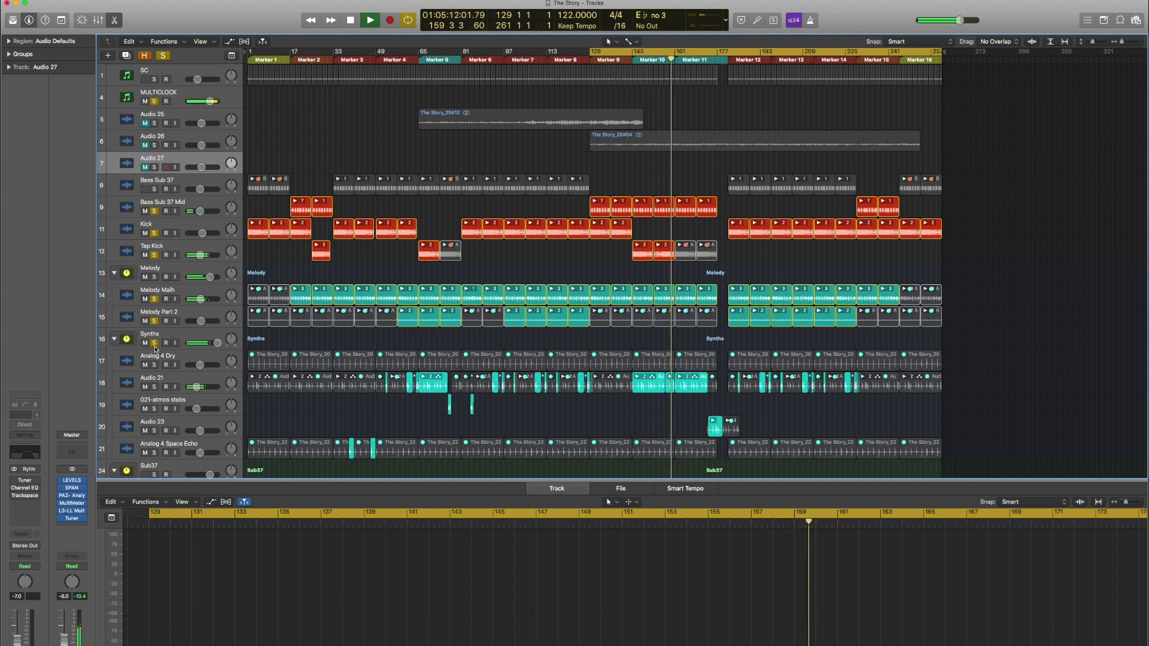
# Step: Add the Percus and Mid Drums stacks to the soloed tracks while playback continues
pyautogui.scroll(-3, 156, 351)
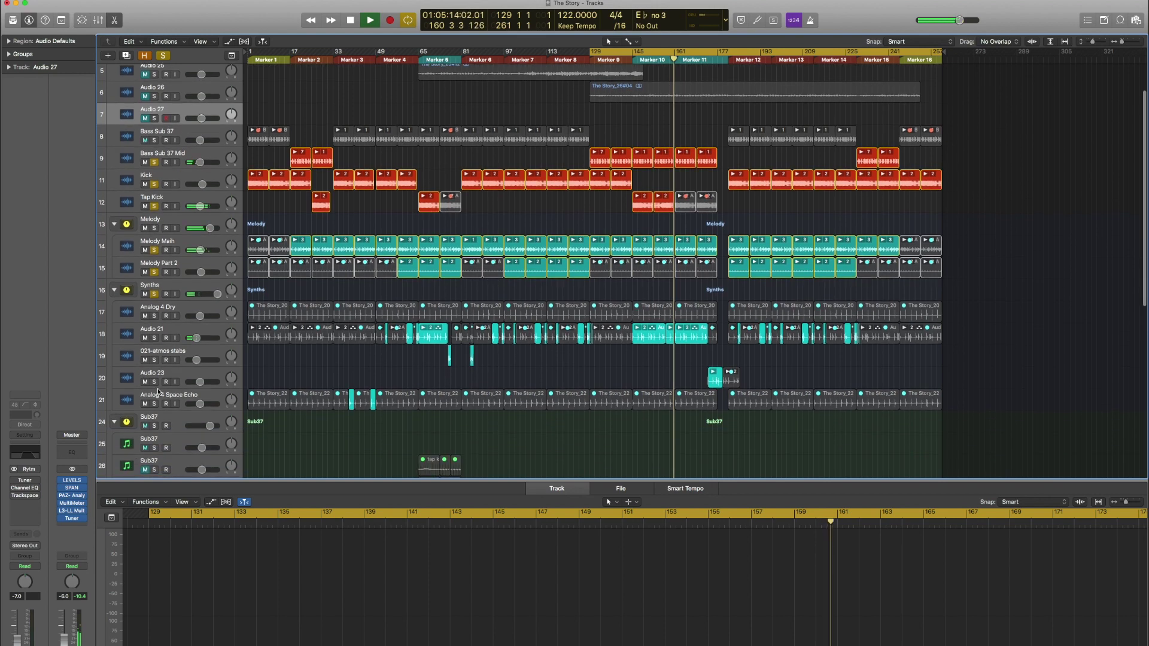
pyautogui.scroll(-1, 158, 392)
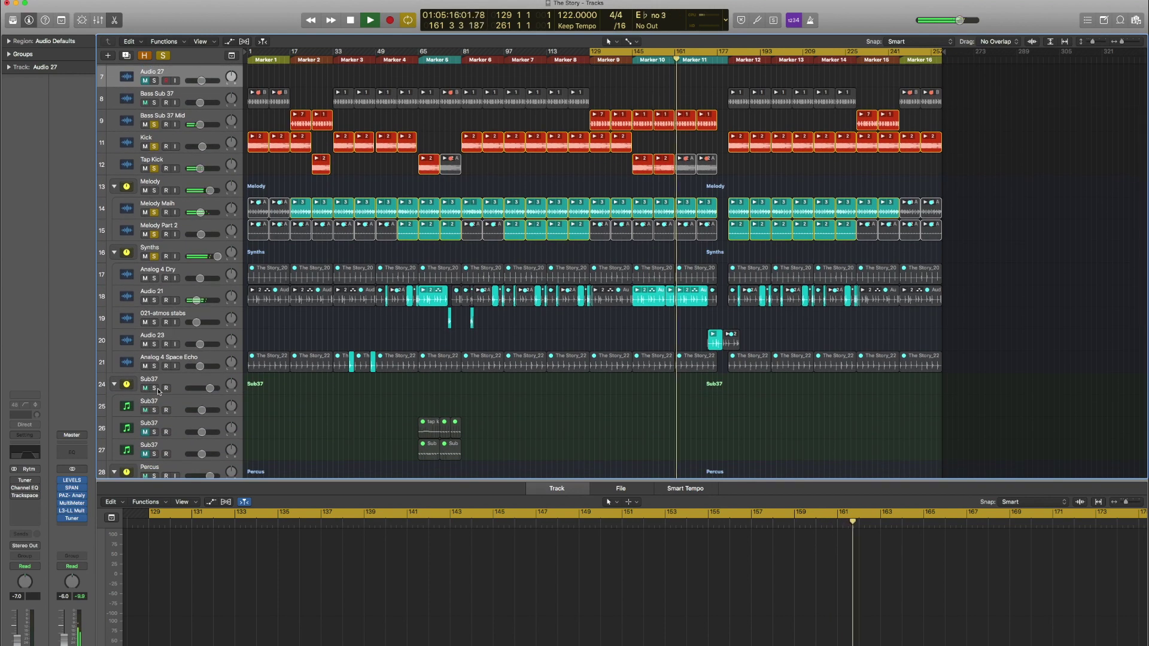
pyautogui.scroll(-10, 156, 392)
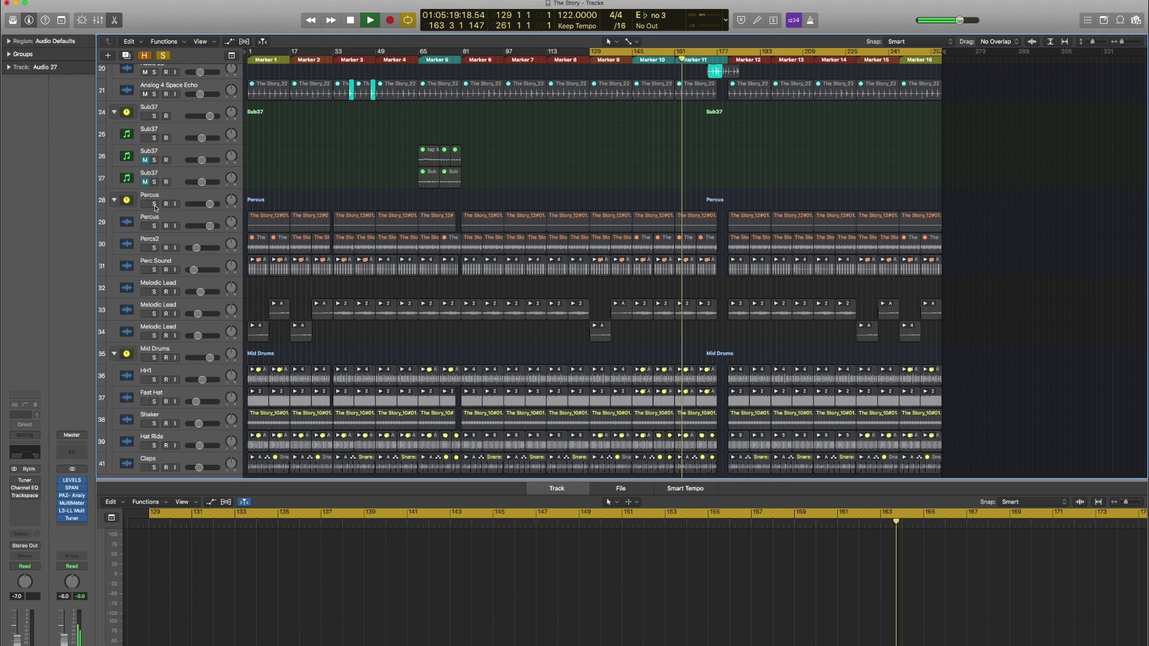
pyautogui.click(154, 204)
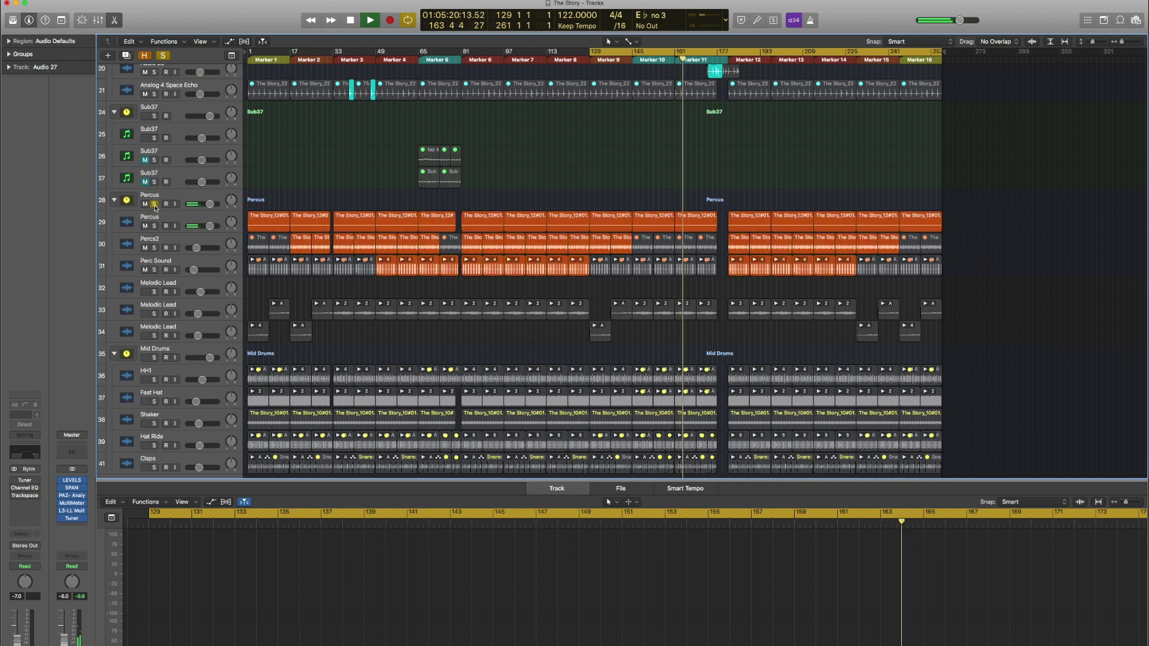
pyautogui.click(155, 358)
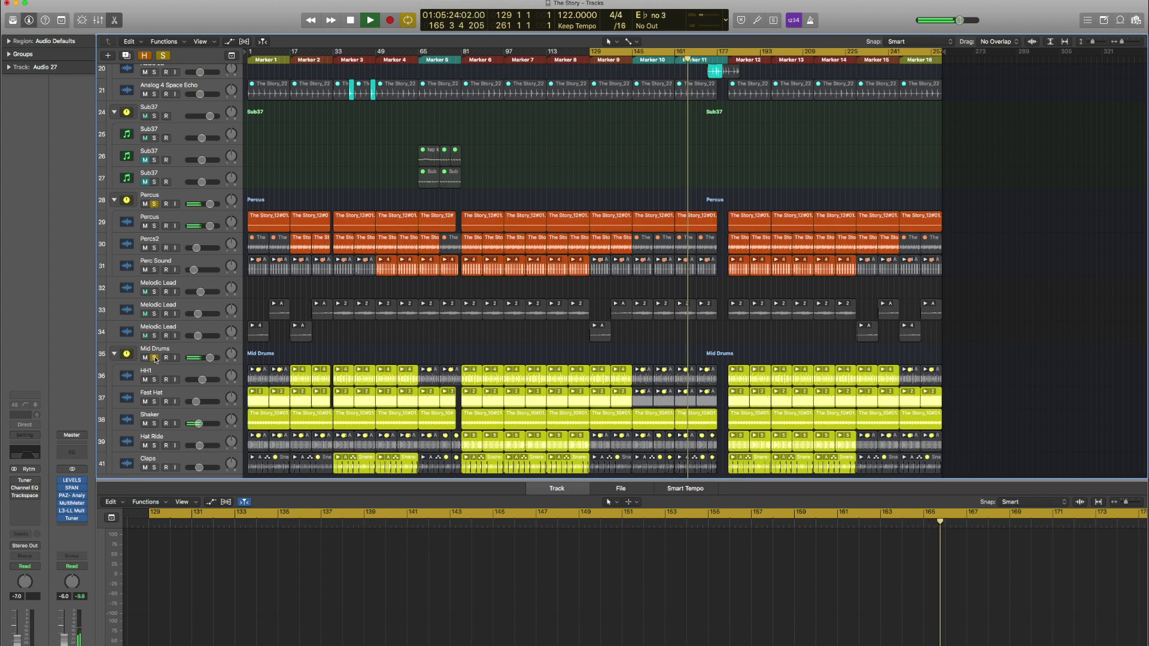